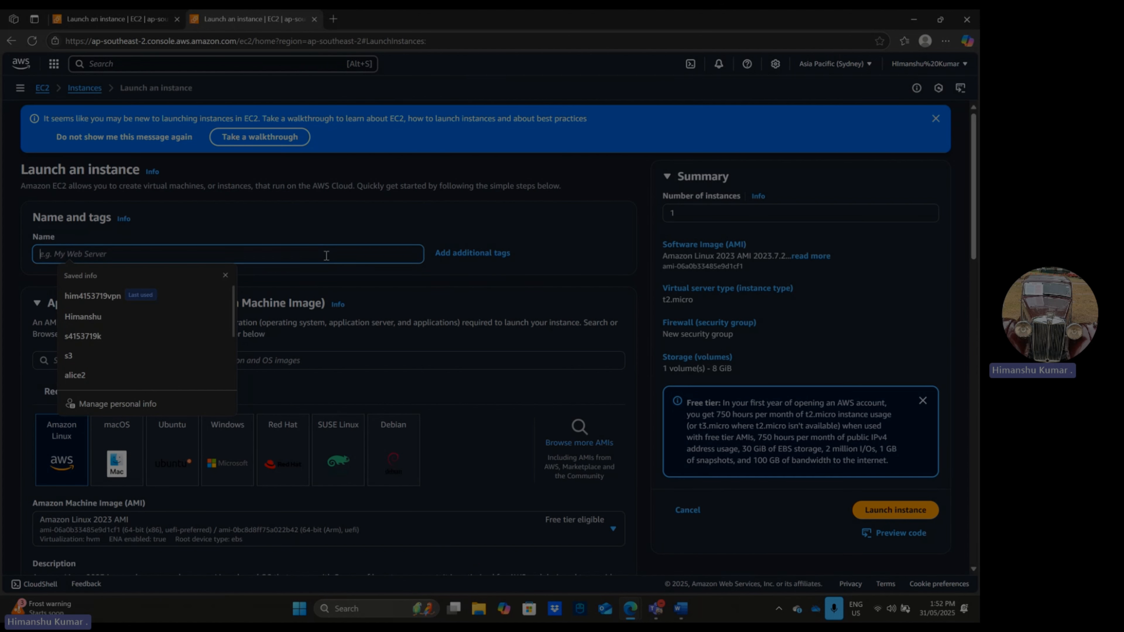
# - Name the new EC2 instance with the student ID
pyautogui.write('s4153')
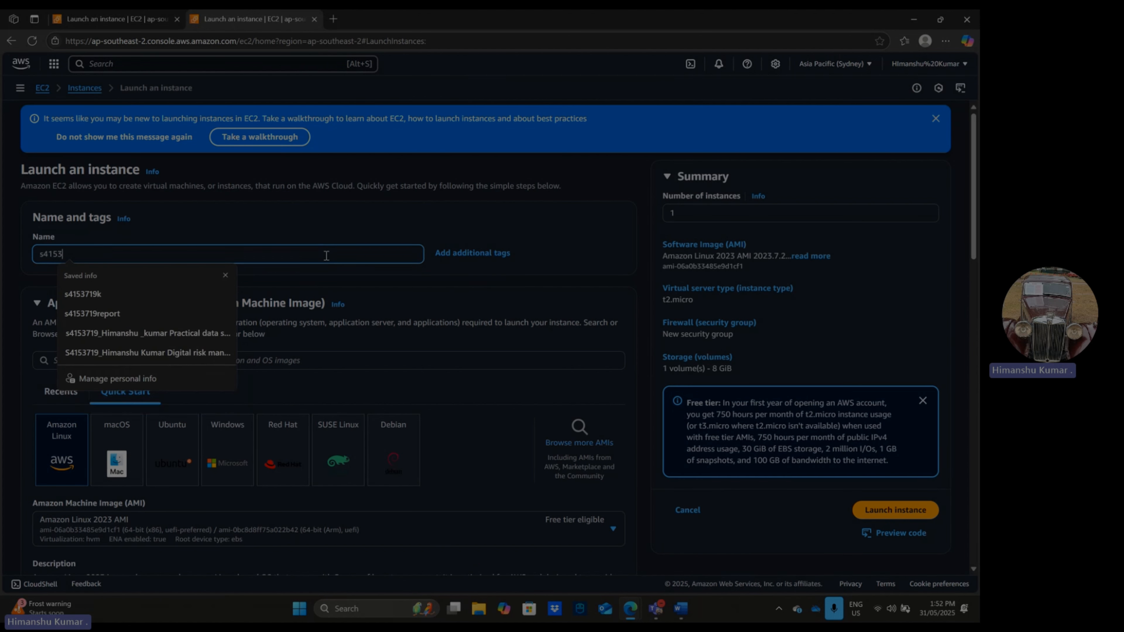
pyautogui.write('719')
pyautogui.click(391, 222)
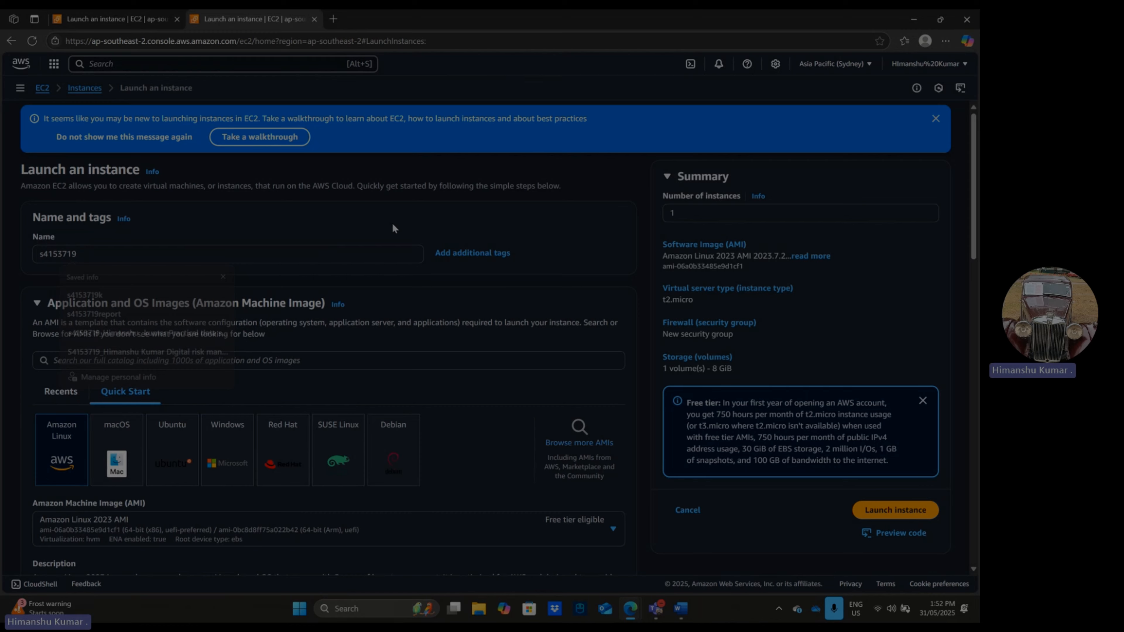
# - Browse the AWS Marketplace AMIs and search them for "open vpn"
pyautogui.scroll(-3, 386, 315)
pyautogui.click(583, 348)
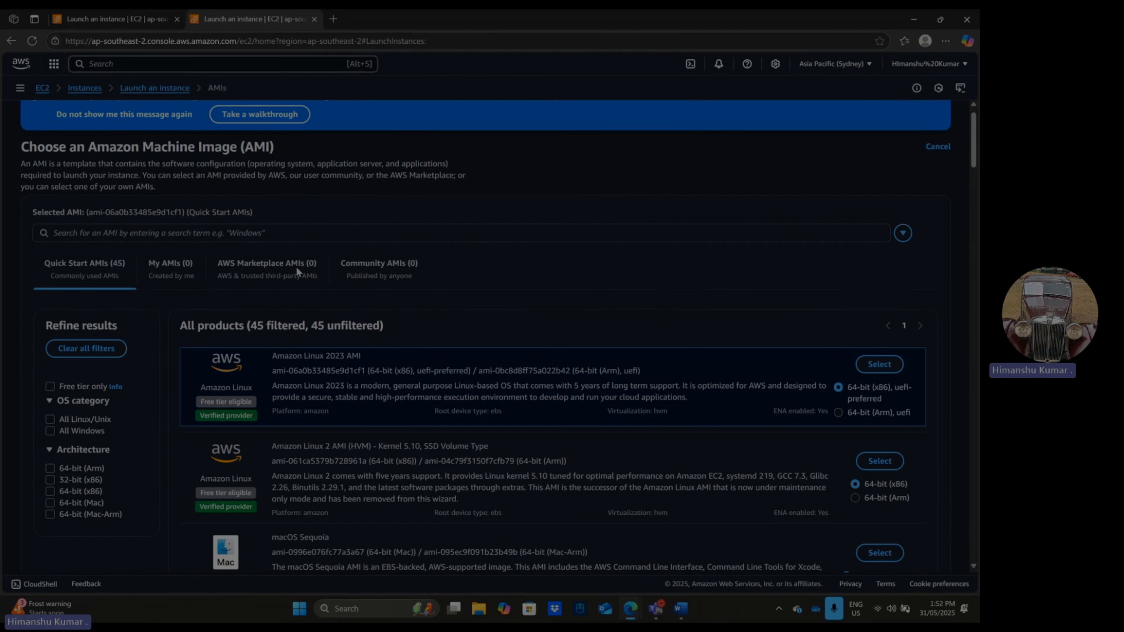
pyautogui.scroll(-1, 291, 263)
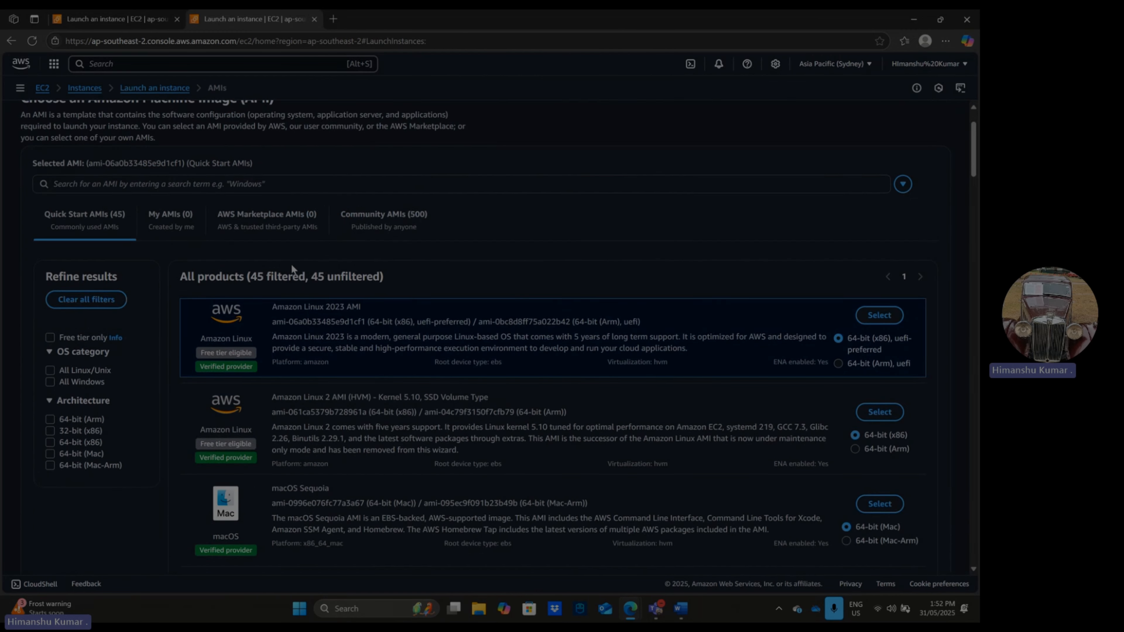
pyautogui.click(283, 222)
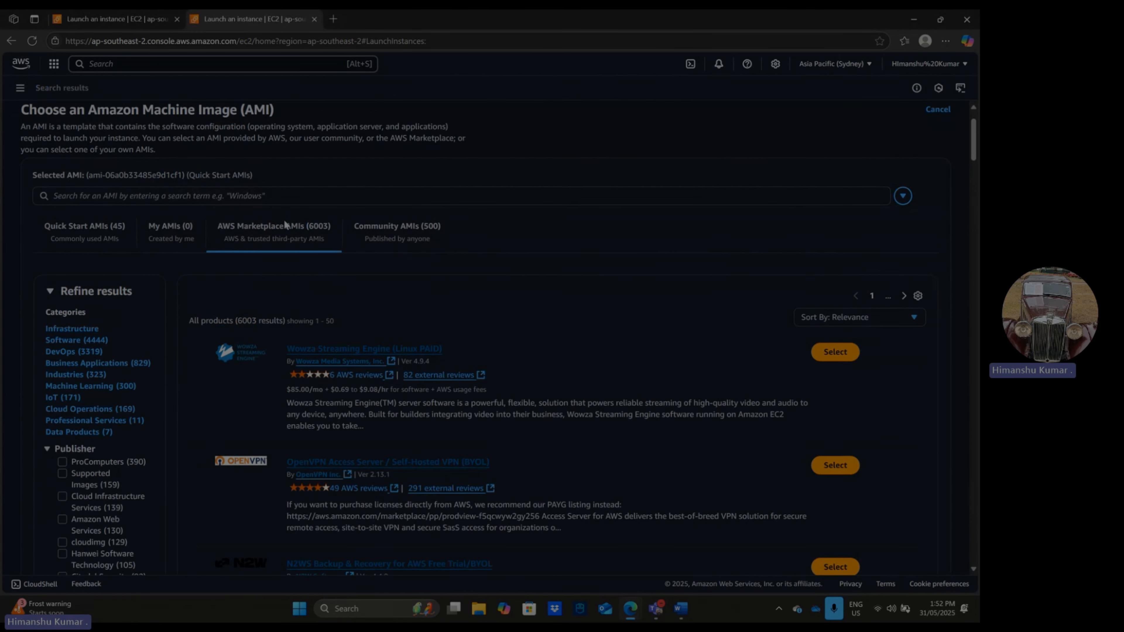
pyautogui.click(310, 195)
pyautogui.write('open vpn')
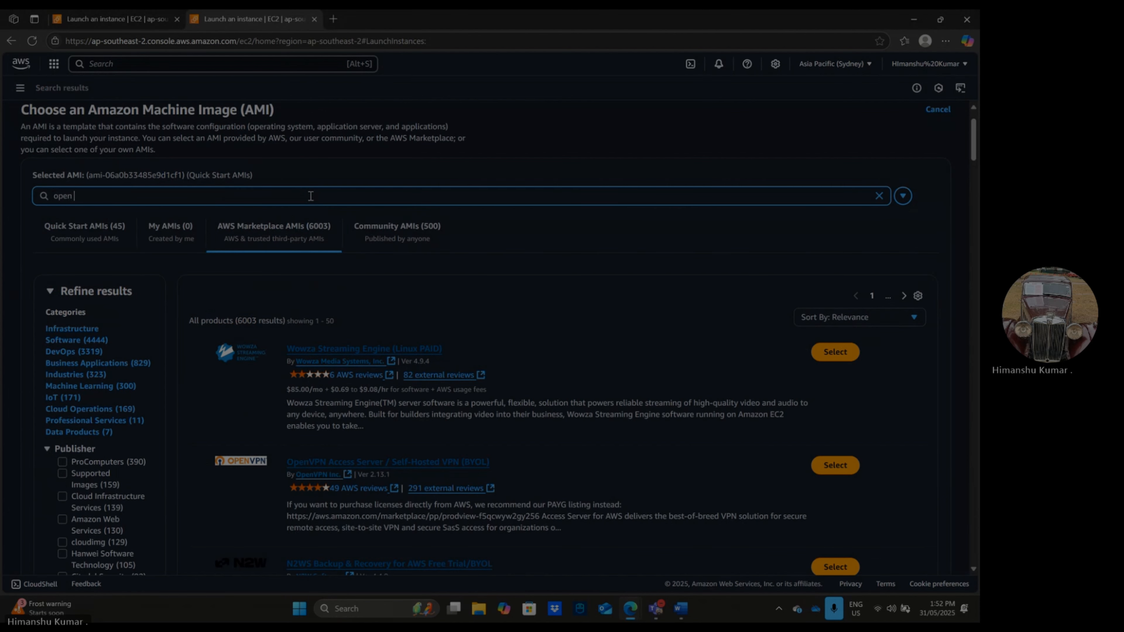
pyautogui.press('Return')
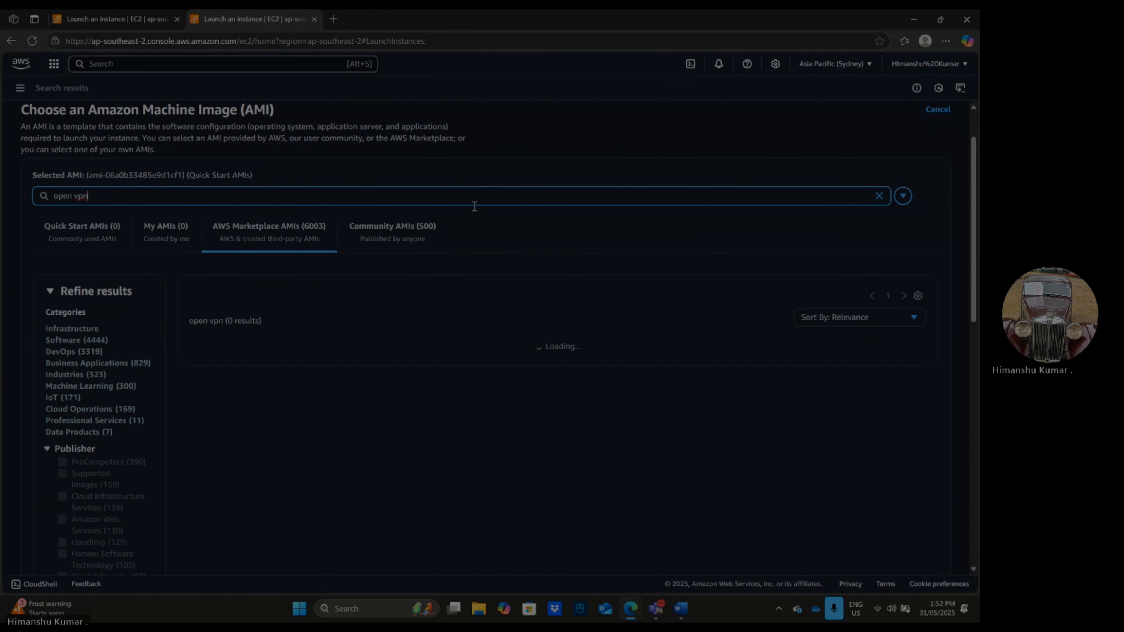
# - Select the OpenVPN Access Server / Self-Hosted VPN (BYOL) image with the option to subscribe on instance launch
pyautogui.scroll(-3, 474, 207)
pyautogui.click(843, 229)
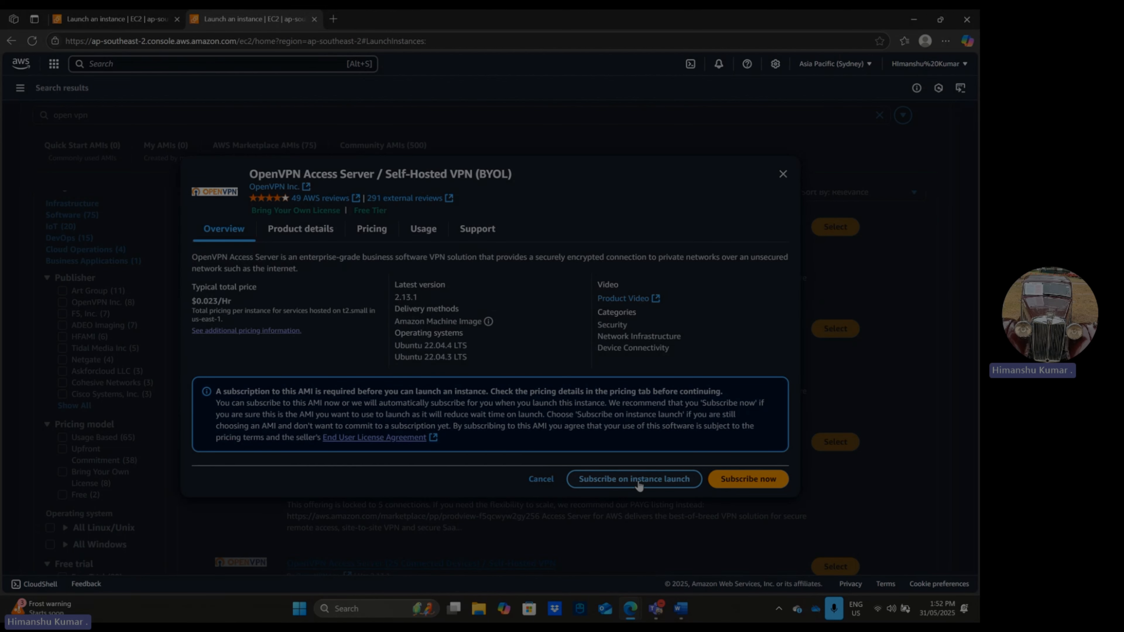
pyautogui.click(639, 480)
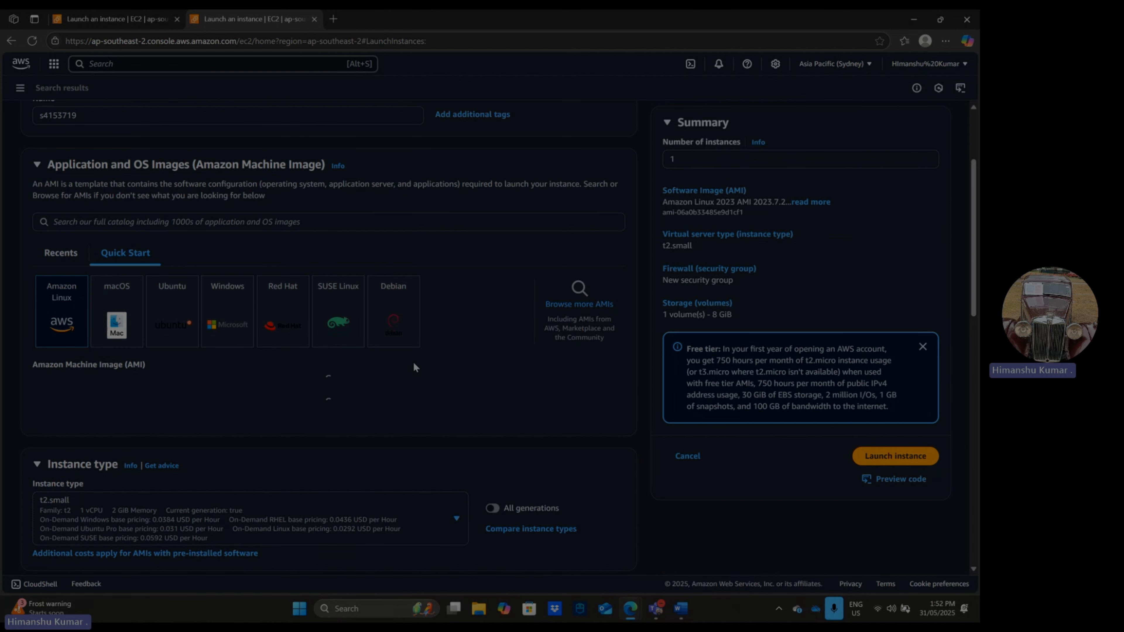
# - Set the instance type to the free-tier-eligible t2.micro
pyautogui.scroll(-1, 413, 362)
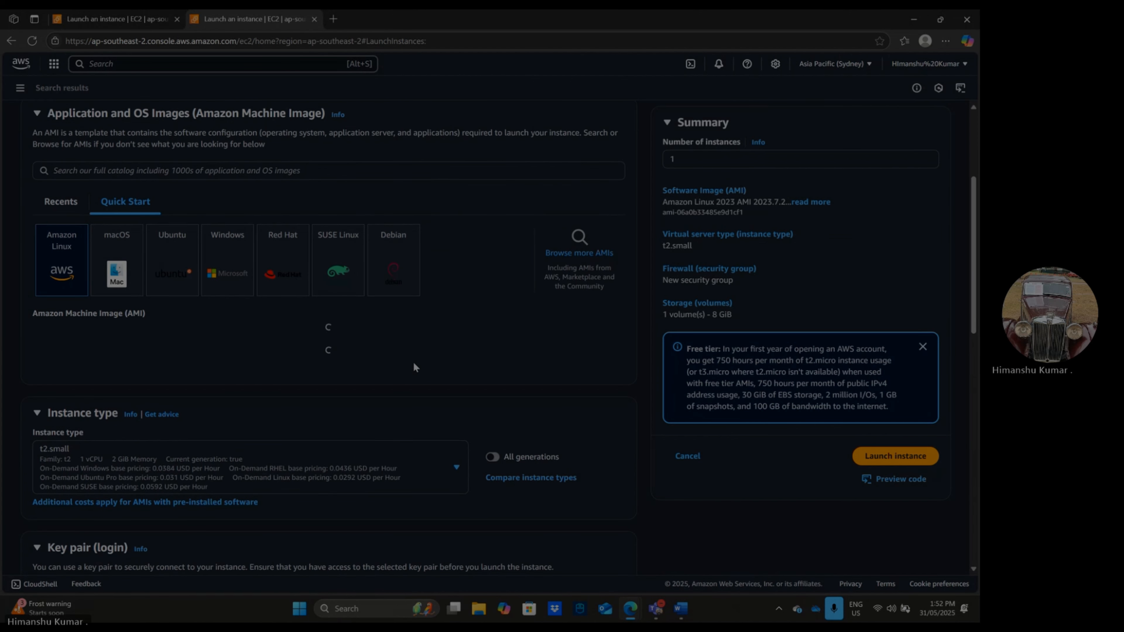
pyautogui.scroll(-1, 414, 367)
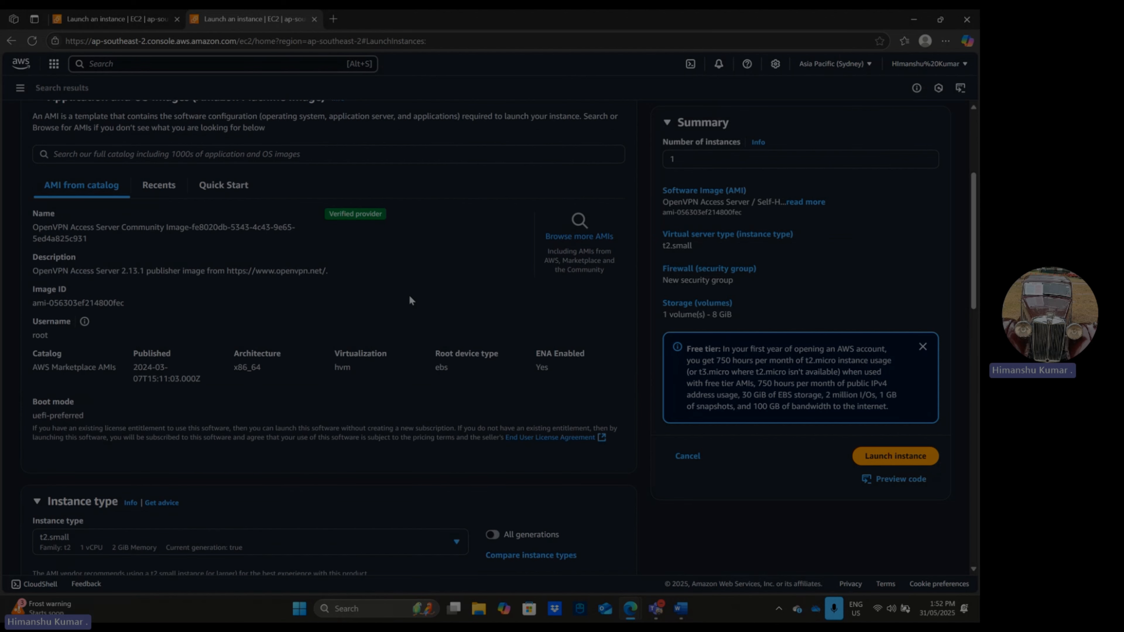
pyautogui.scroll(-7, 391, 298)
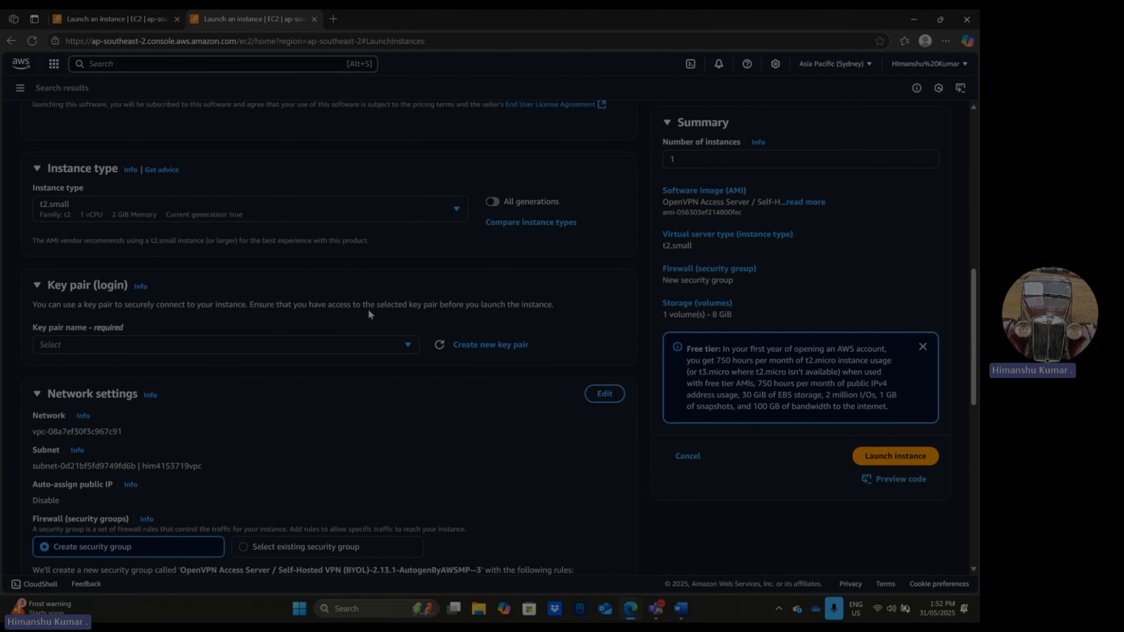
pyautogui.scroll(1, 367, 237)
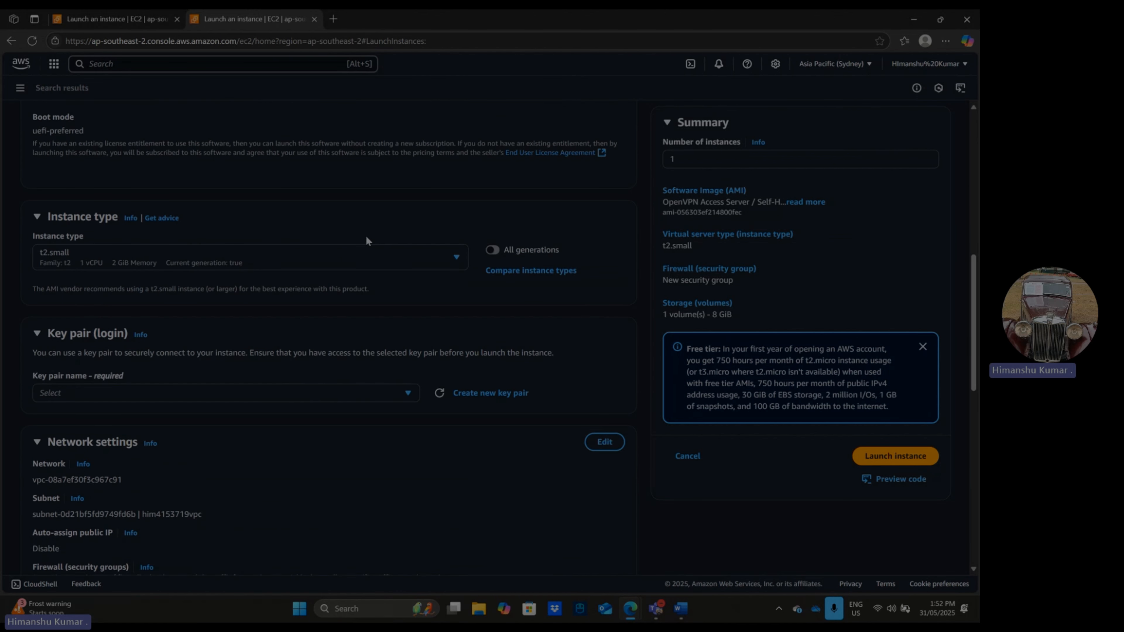
pyautogui.click(395, 253)
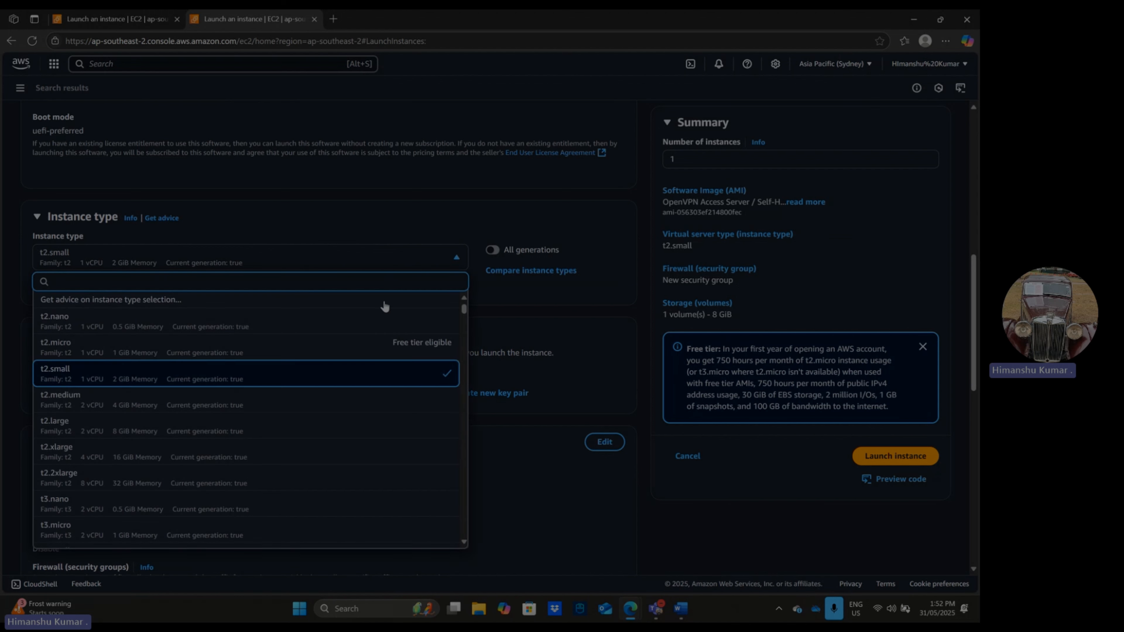
pyautogui.click(372, 347)
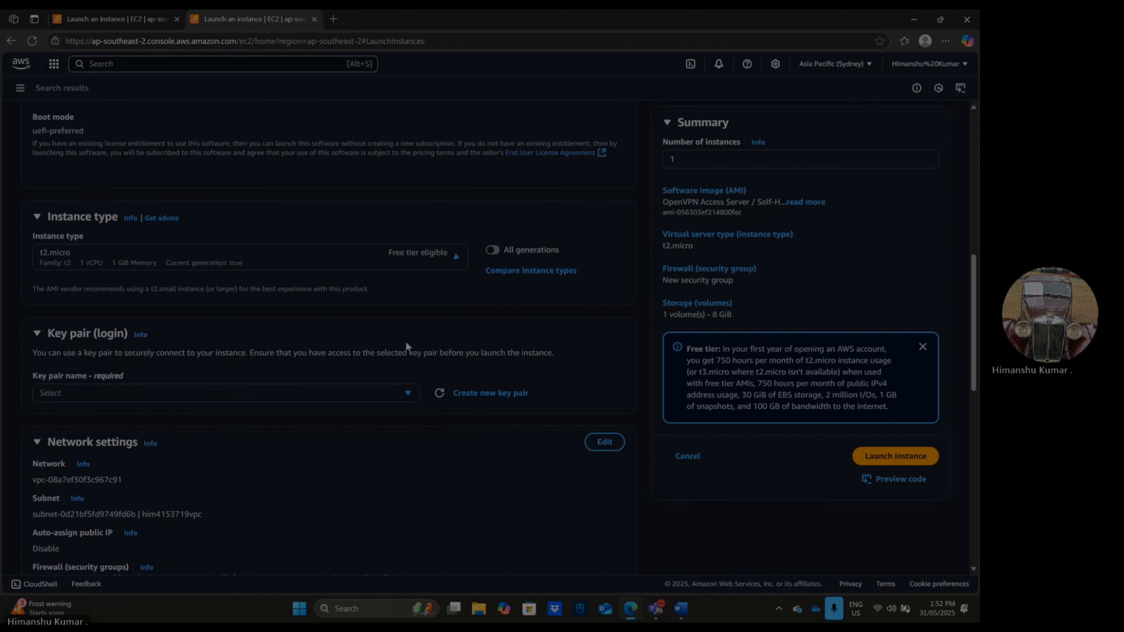
# - Assign the first existing RSA key pair in the list as the instance's login key pair
pyautogui.scroll(-2, 406, 341)
pyautogui.click(338, 322)
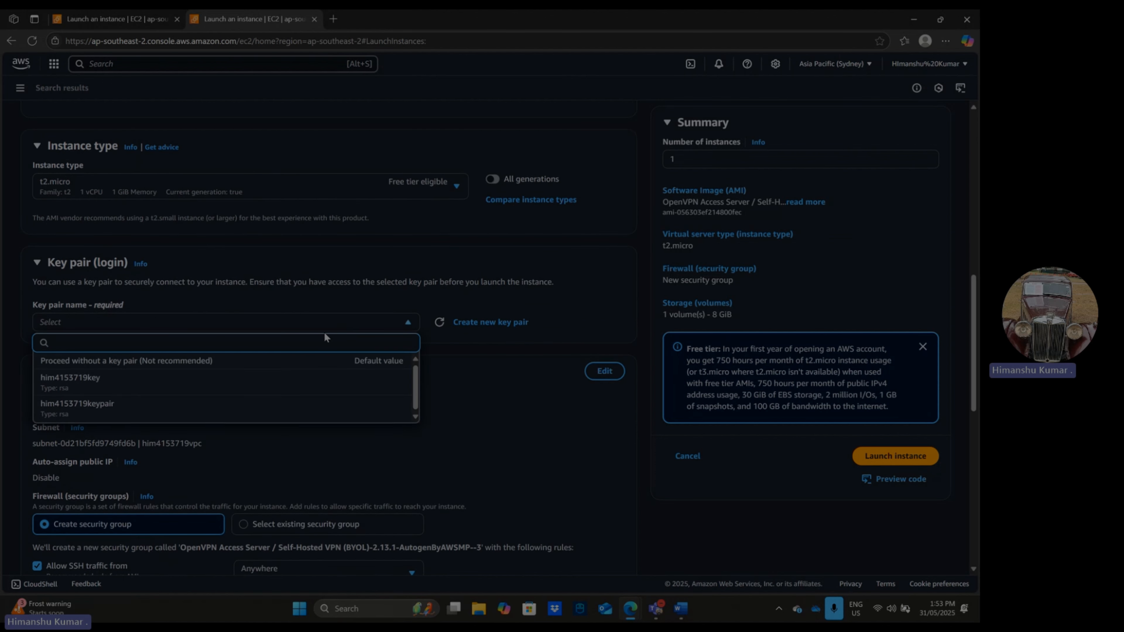
pyautogui.click(203, 383)
# - Edit the network settings to enable auto-assign public IP and select the existing subnet in ap-southeast-2a
pyautogui.scroll(-3, 289, 355)
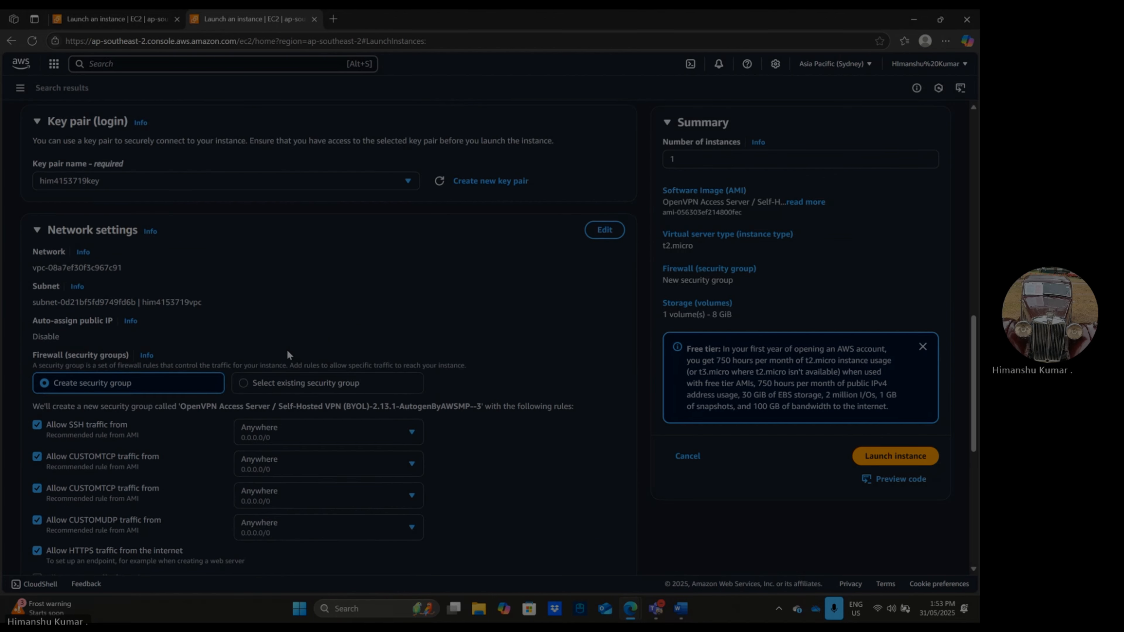
pyautogui.scroll(-2, 288, 354)
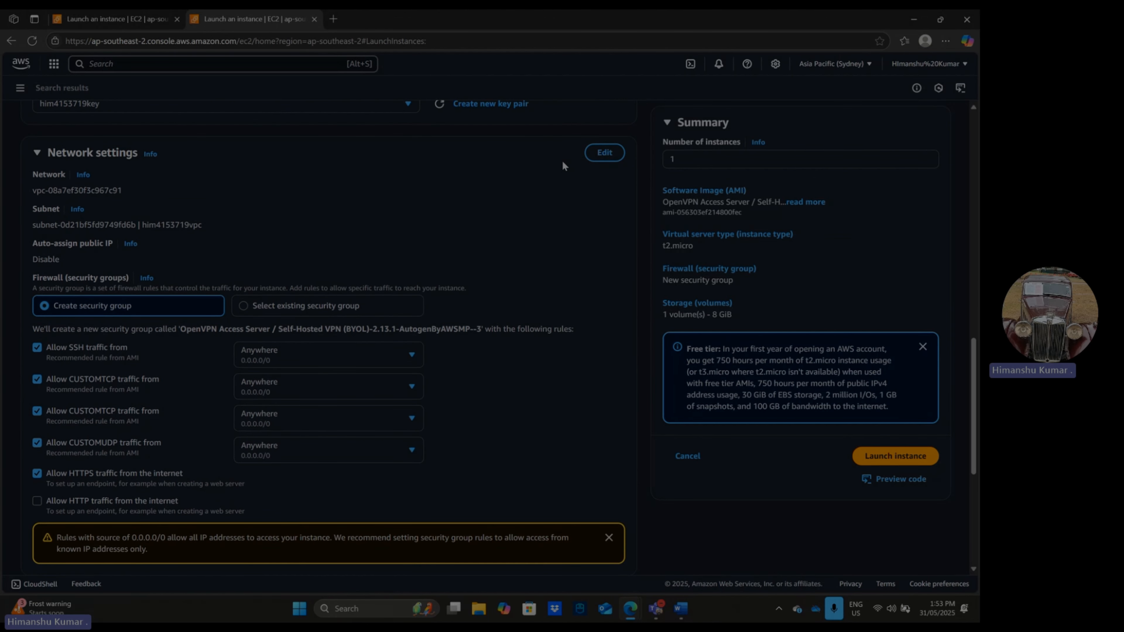
pyautogui.click(605, 153)
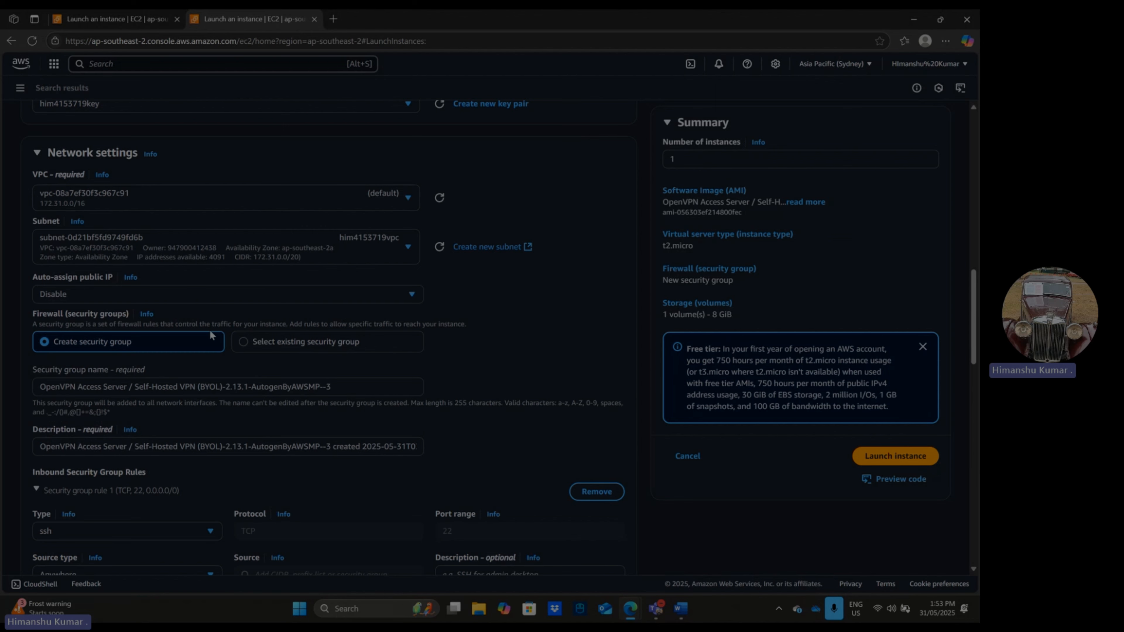
pyautogui.scroll(-1, 210, 336)
pyautogui.scroll(-4, 241, 348)
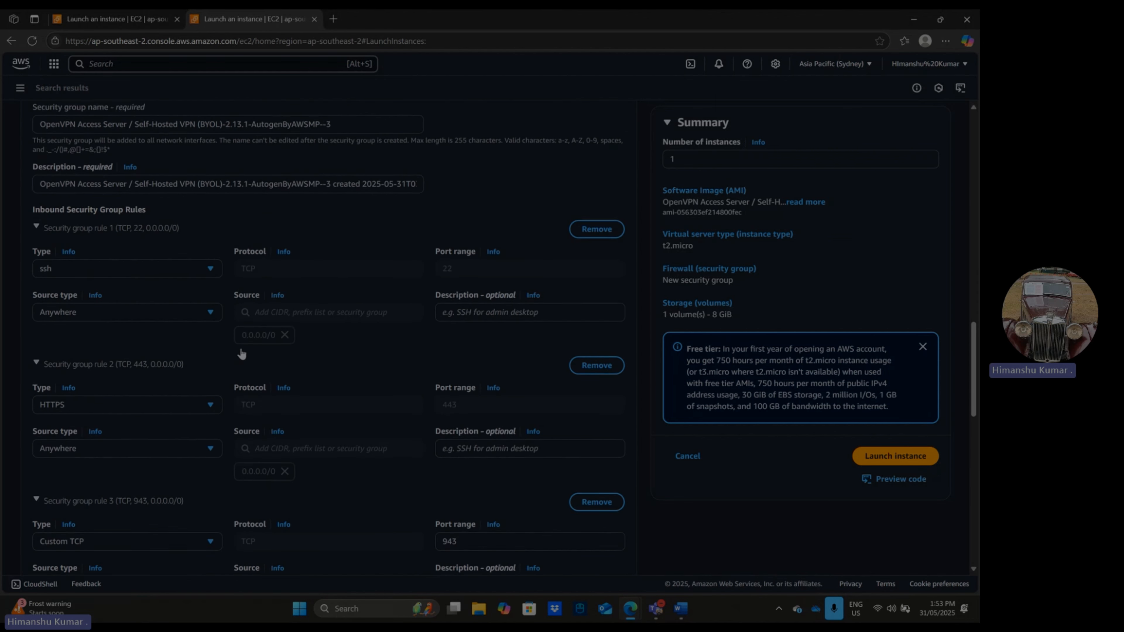
pyautogui.scroll(8, 241, 347)
pyautogui.scroll(-3, 284, 305)
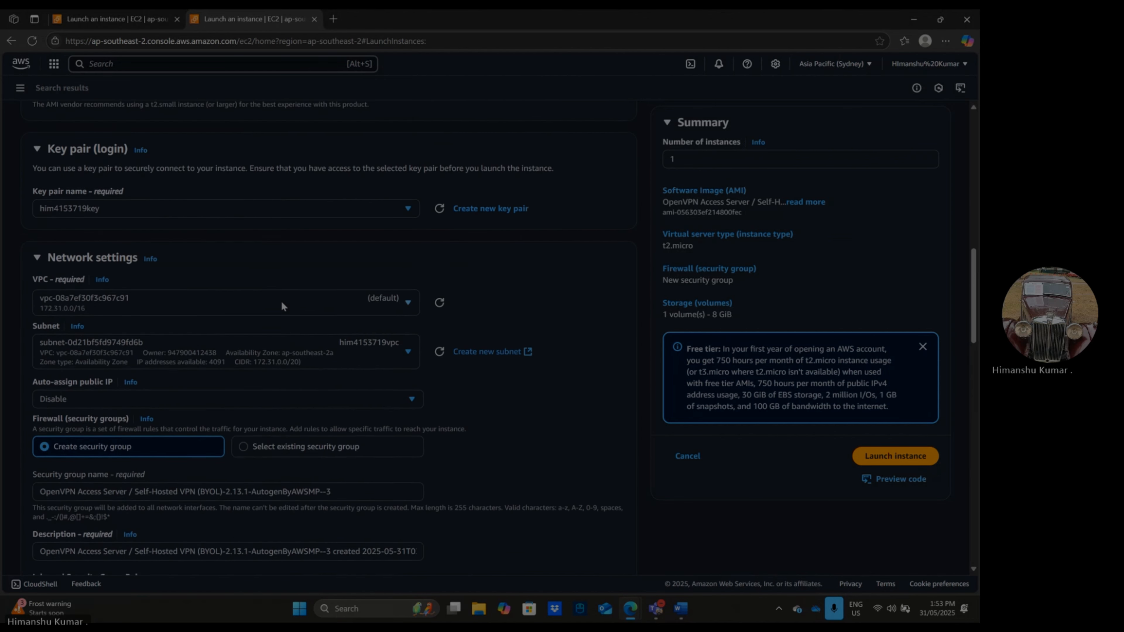
pyautogui.click(225, 335)
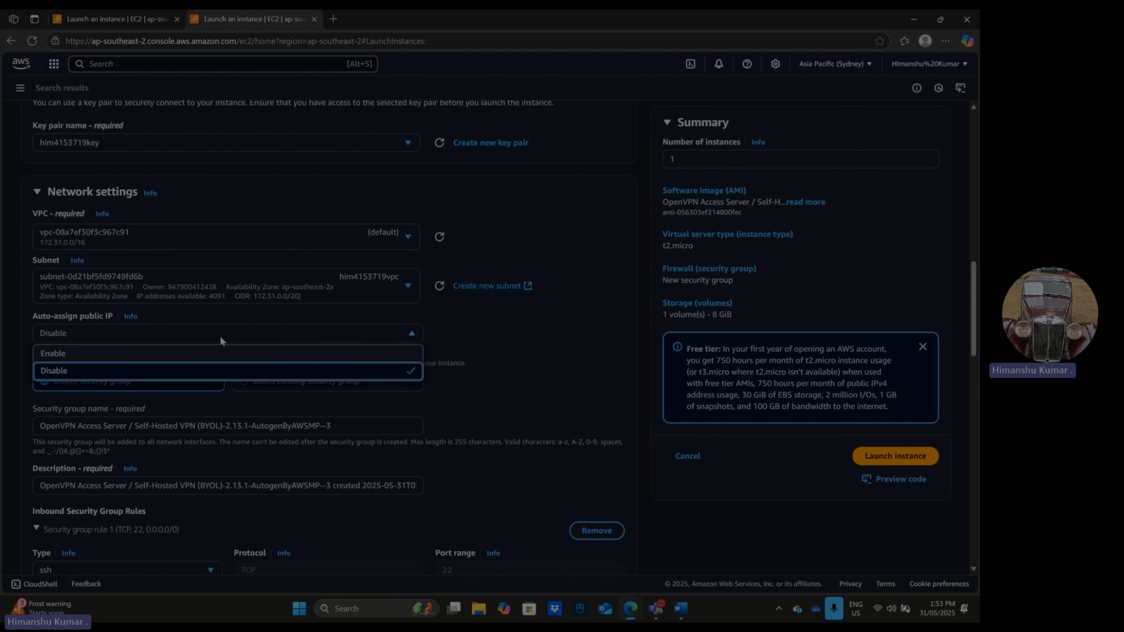
pyautogui.click(169, 356)
pyautogui.click(329, 289)
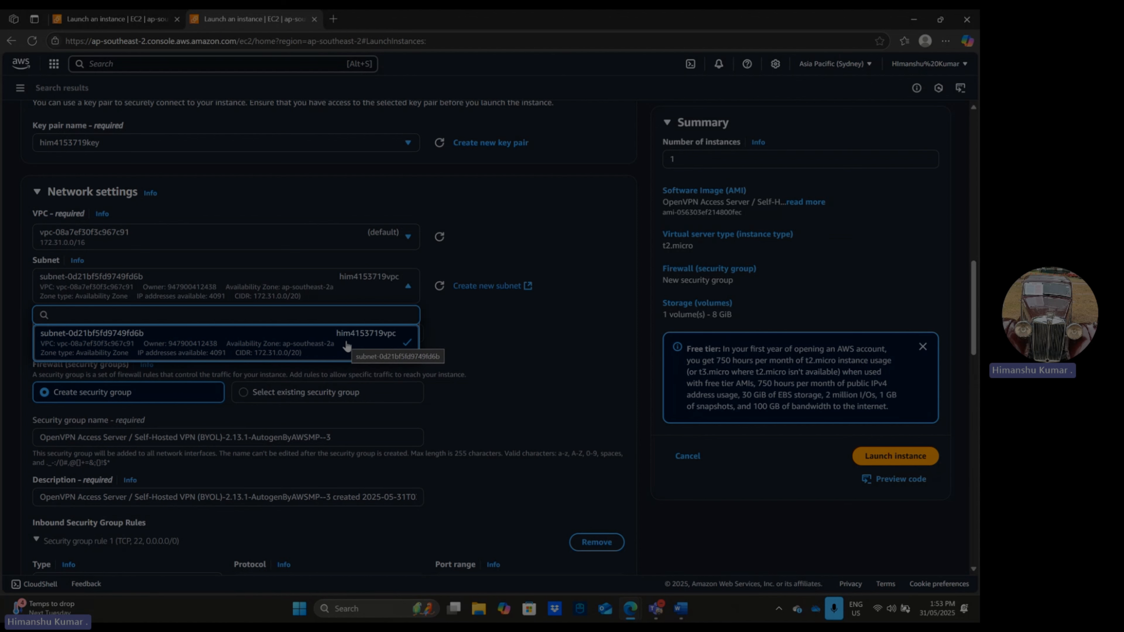
pyautogui.click(388, 337)
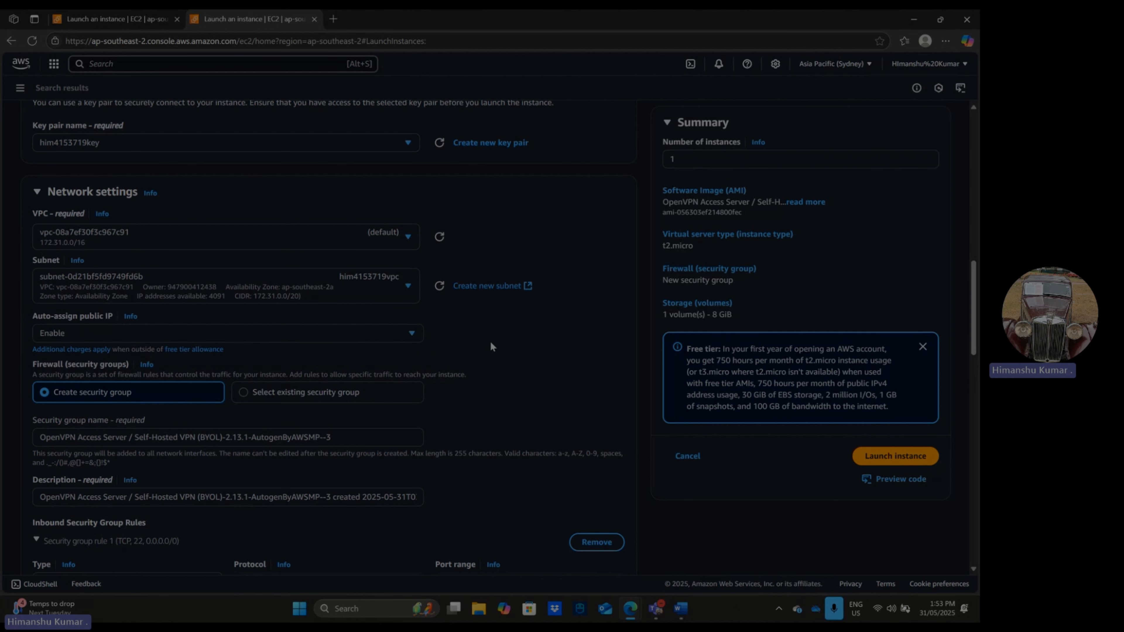
# - Review the network, security group and storage settings, and launch the instance
pyautogui.scroll(-15, 550, 392)
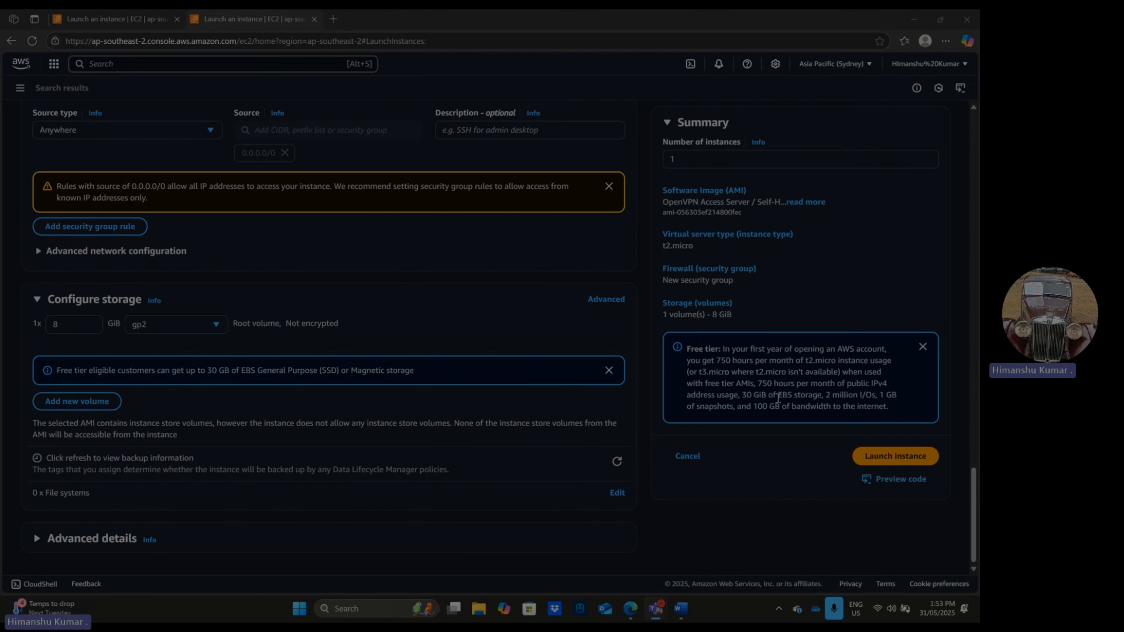
pyautogui.scroll(10, 503, 304)
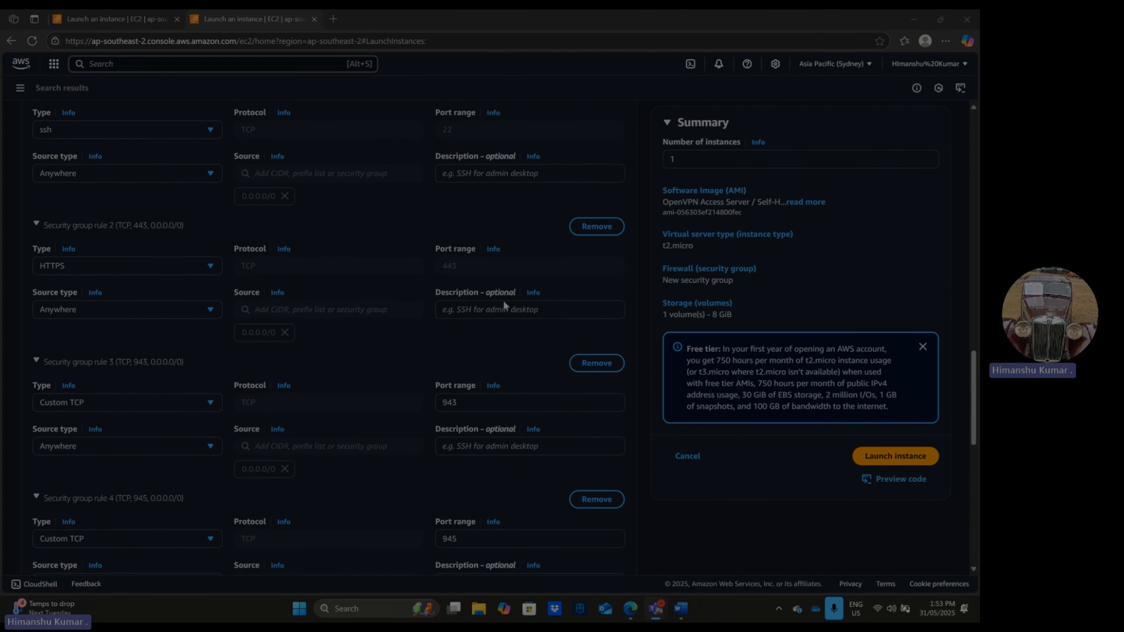
pyautogui.scroll(10, 503, 303)
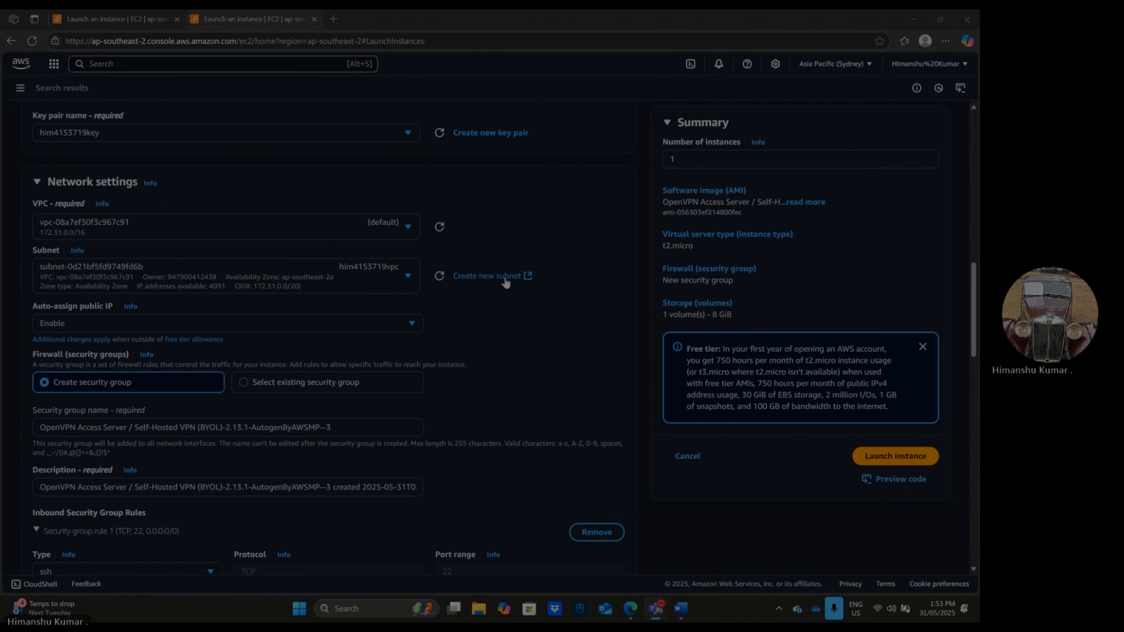
pyautogui.scroll(2, 506, 282)
pyautogui.scroll(-20, 506, 282)
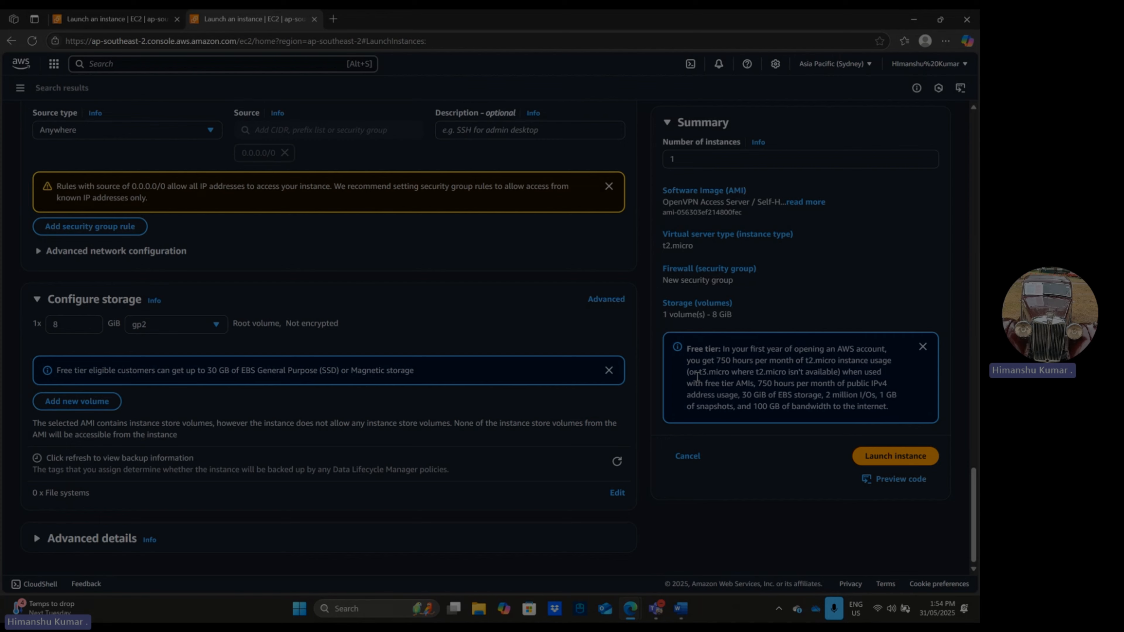
pyautogui.click(889, 467)
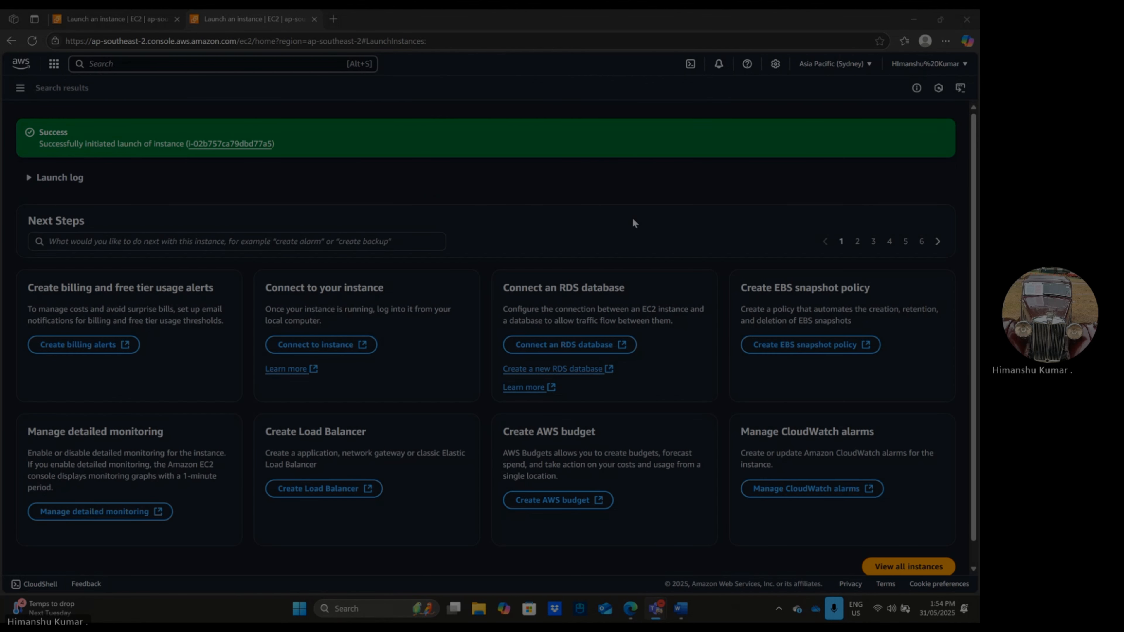
# - Open the launched instance and connect to it through EC2 Instance Connect, using its public IPv4 address and username root
pyautogui.keyDown('ctrl'); pyautogui.click(263, 145); pyautogui.keyUp('ctrl')
pyautogui.click(381, 21)
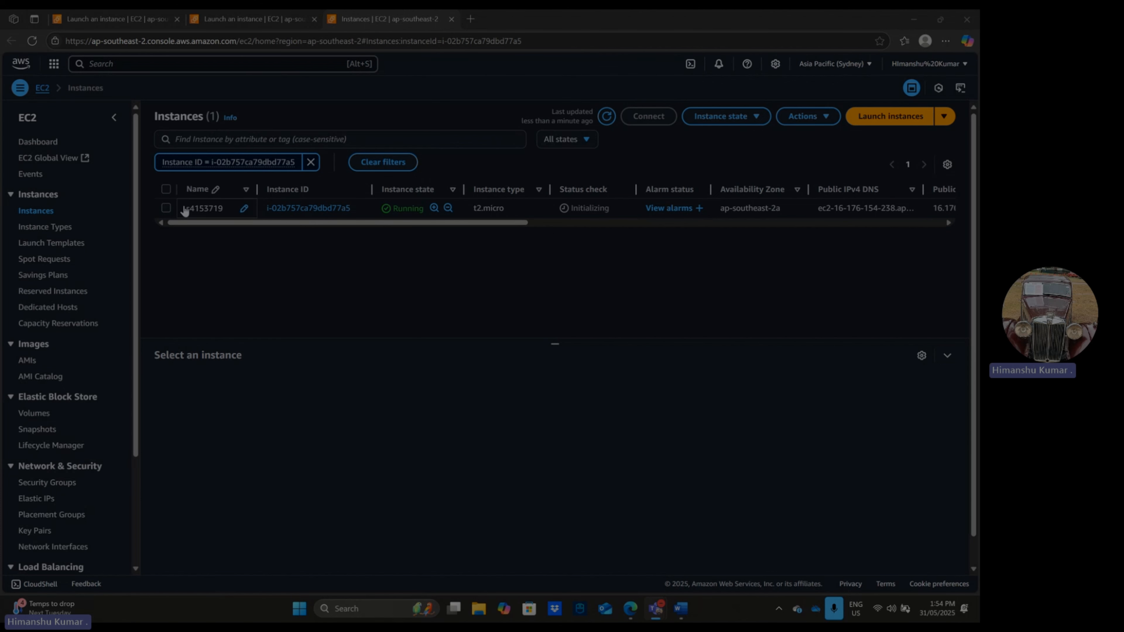
pyautogui.click(166, 208)
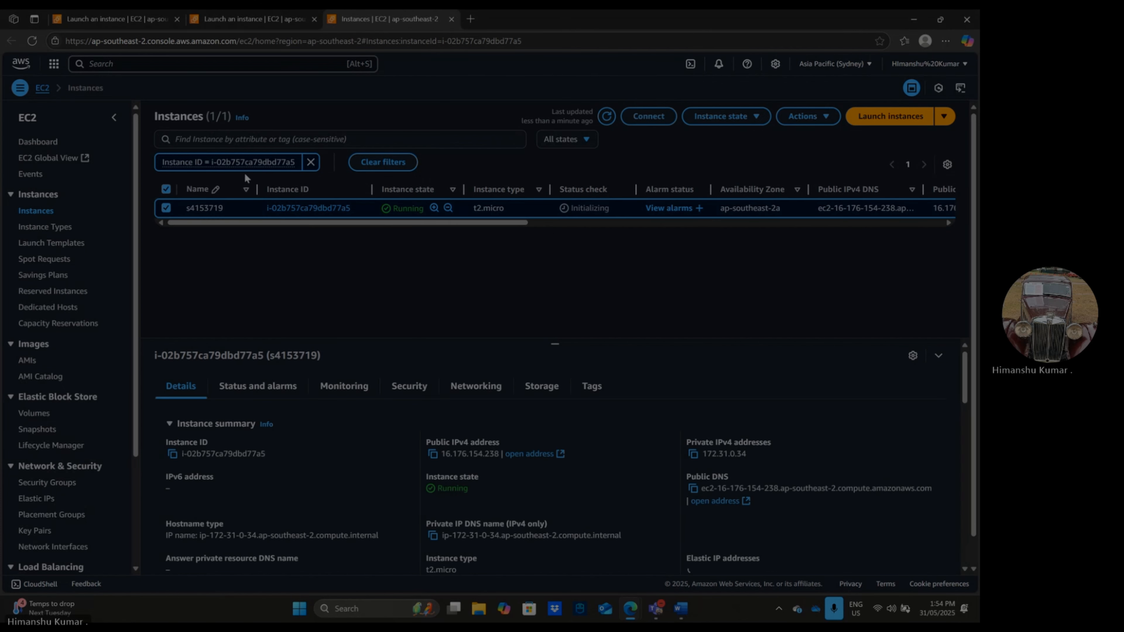
pyautogui.click(651, 117)
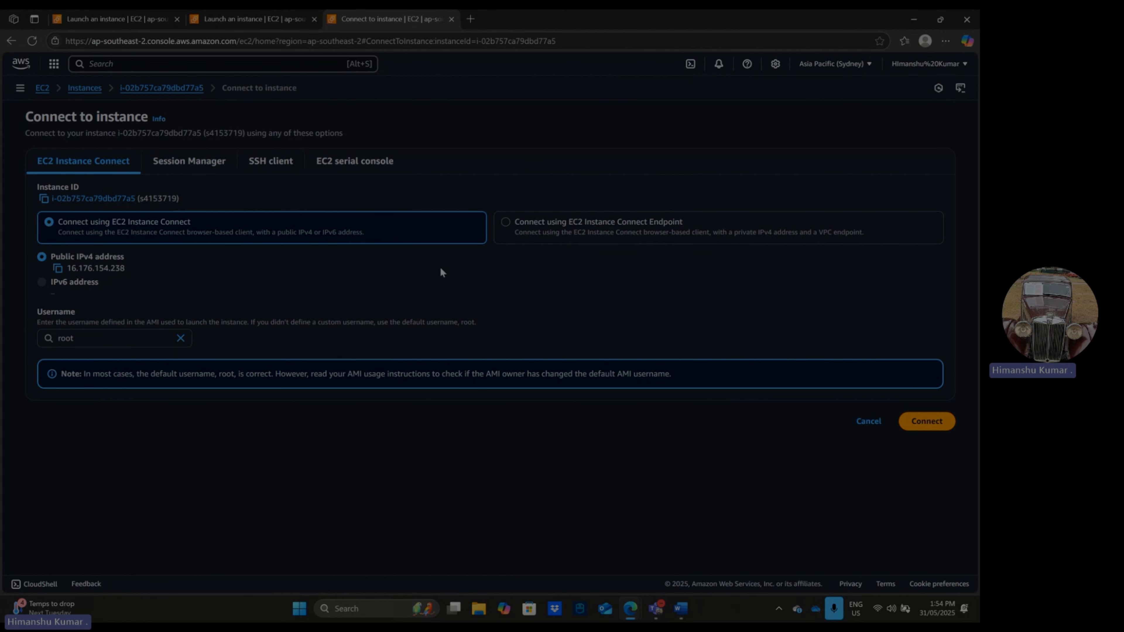
pyautogui.click(918, 422)
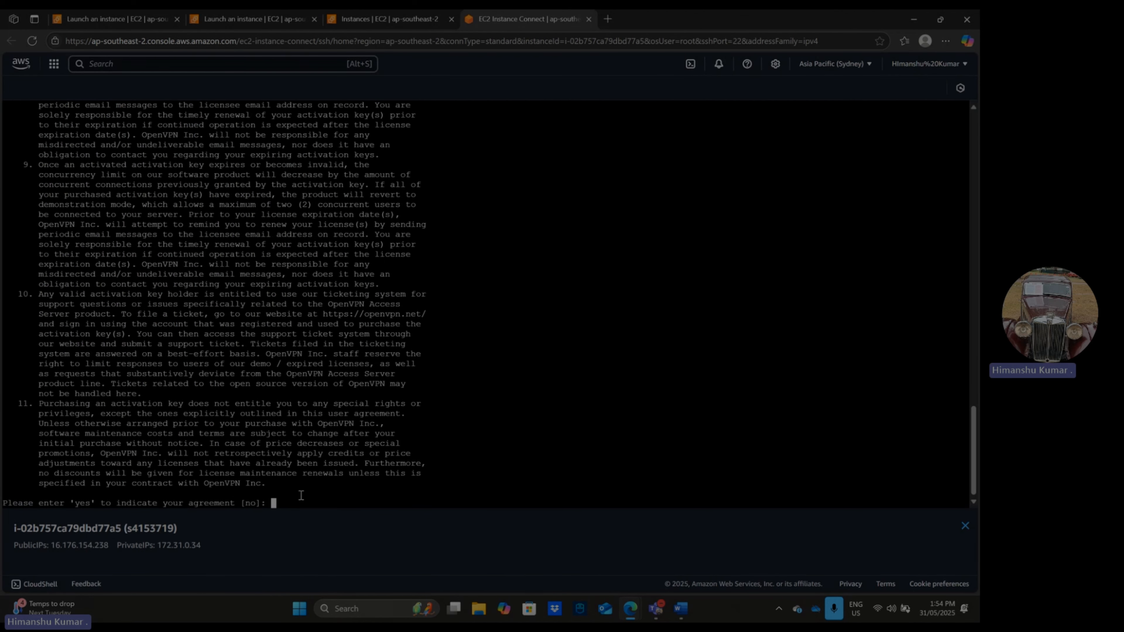
# - Accept the OpenVPN license agreement with "yes" and keep the default of configuring this server as the primary Access Server node
pyautogui.write('yes')
pyautogui.press('Return')
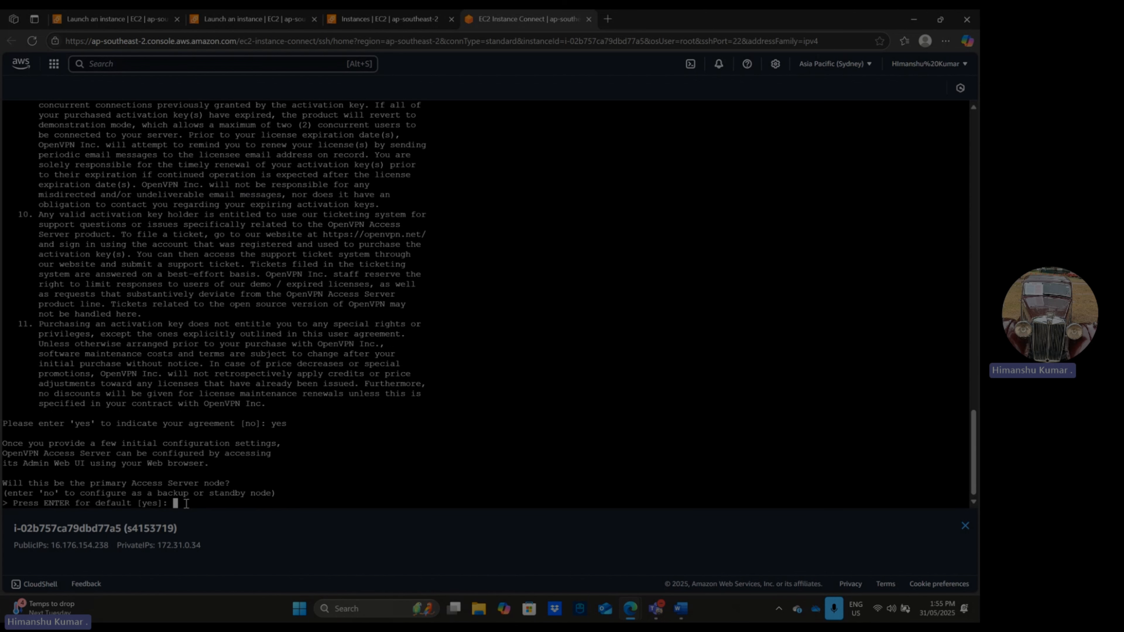
pyautogui.press('Return')
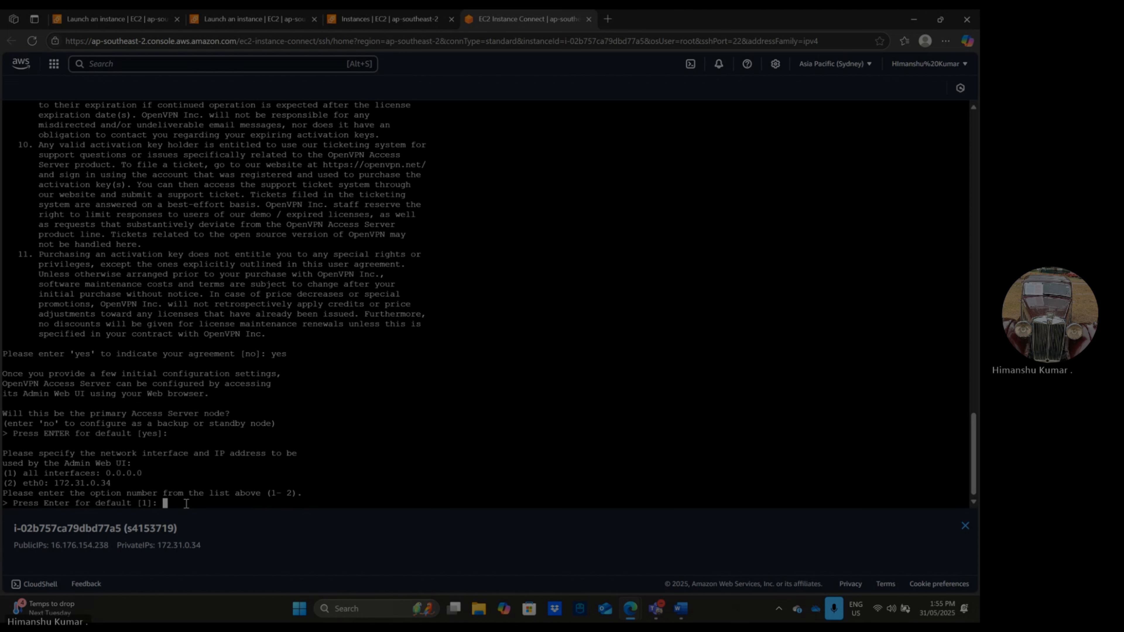
# - Accept the defaults for the Admin Web UI interface (all interfaces), secp384r1 for the CA and web certificate, admin port 943 and TCP port 443
pyautogui.press('Return')
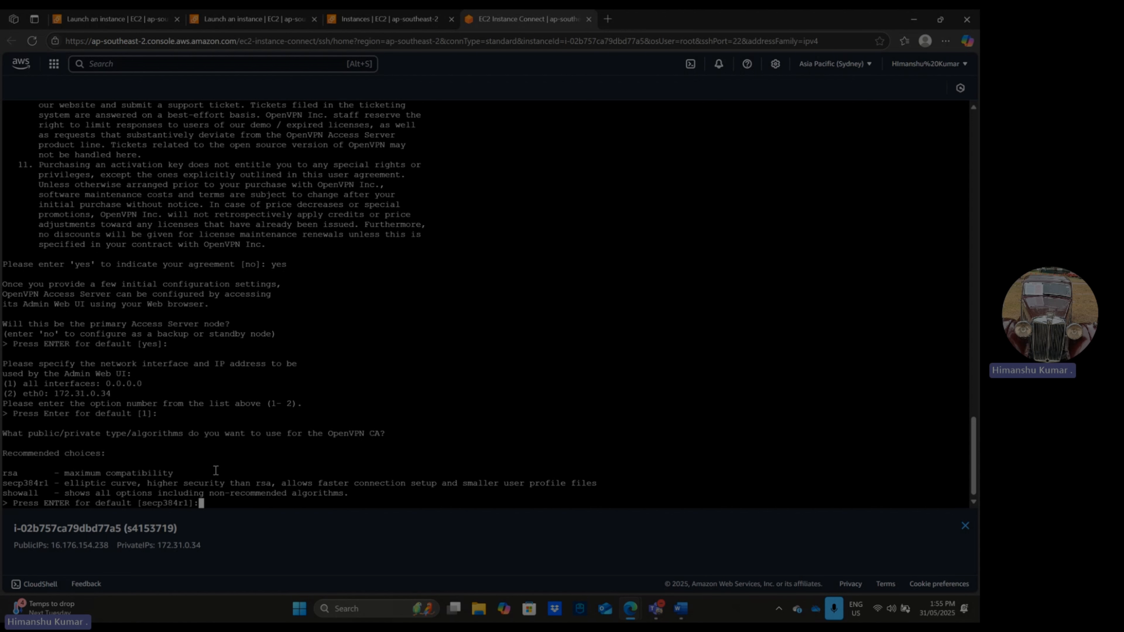
pyautogui.press('Return')
pyautogui.press('Return')
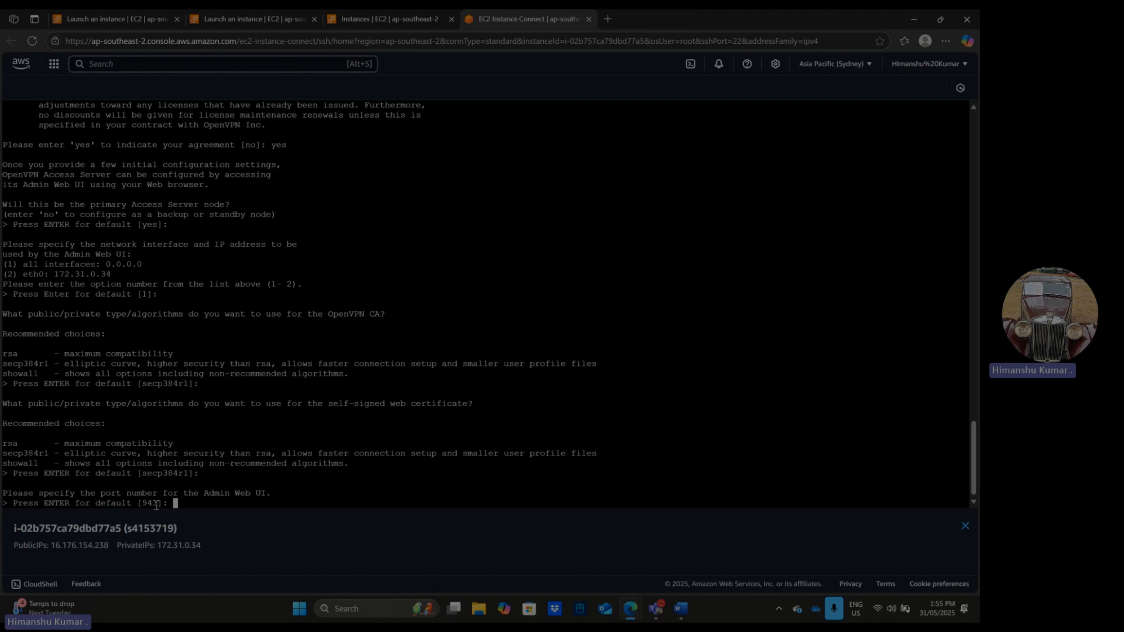
pyautogui.moveTo(159, 504); pyautogui.dragTo(143, 503)
pyautogui.click(177, 503)
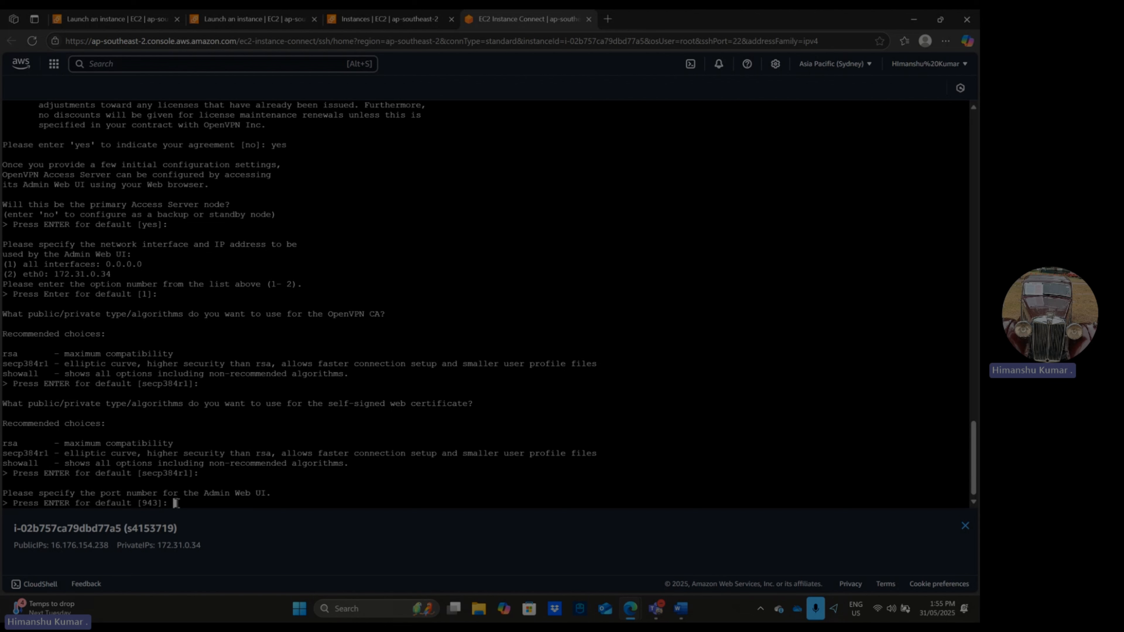
pyautogui.press('Return')
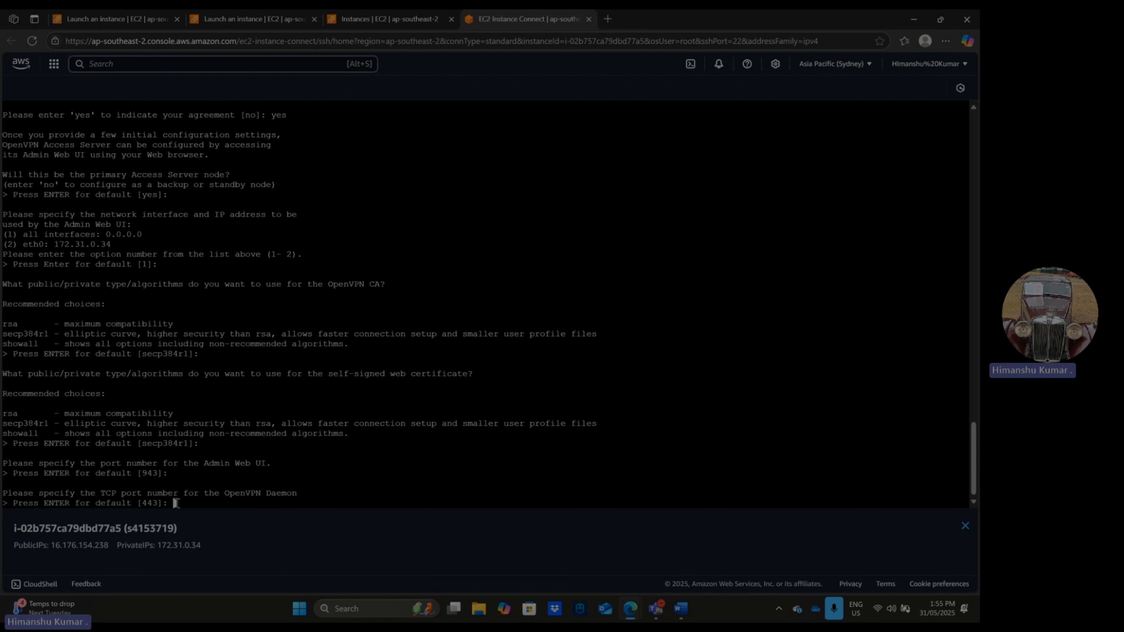
pyautogui.press('Return')
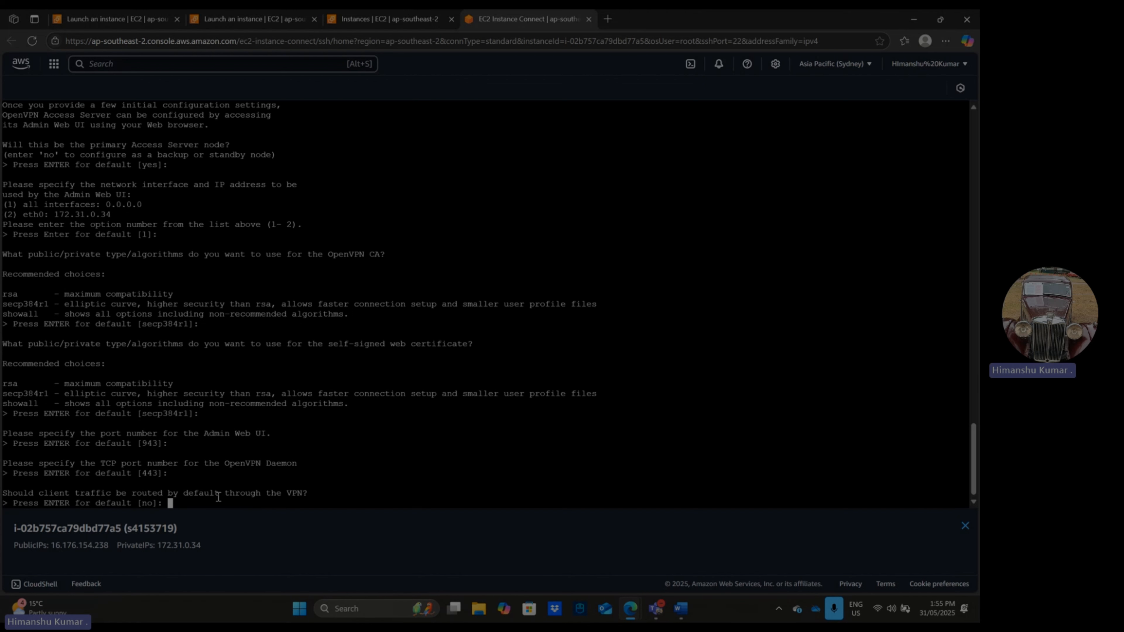
# - Answer "yes" to routing client traffic and client DNS traffic through the VPN, and keep the default "yes" for private subnet access
pyautogui.write('yes')
pyautogui.press('Return')
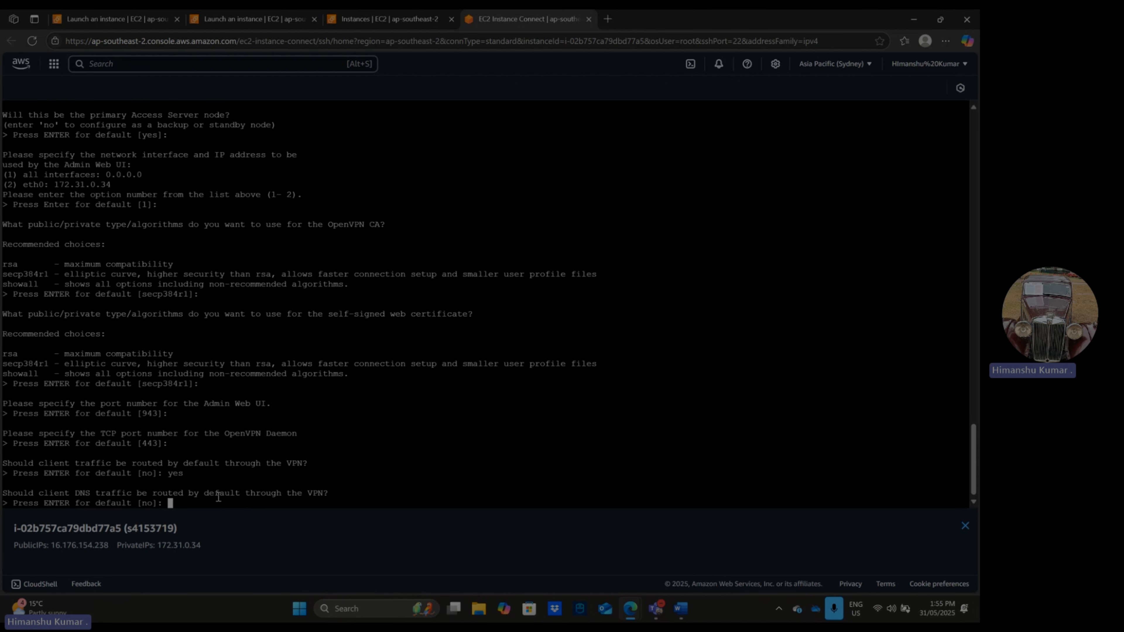
pyautogui.write('yes')
pyautogui.press('Return')
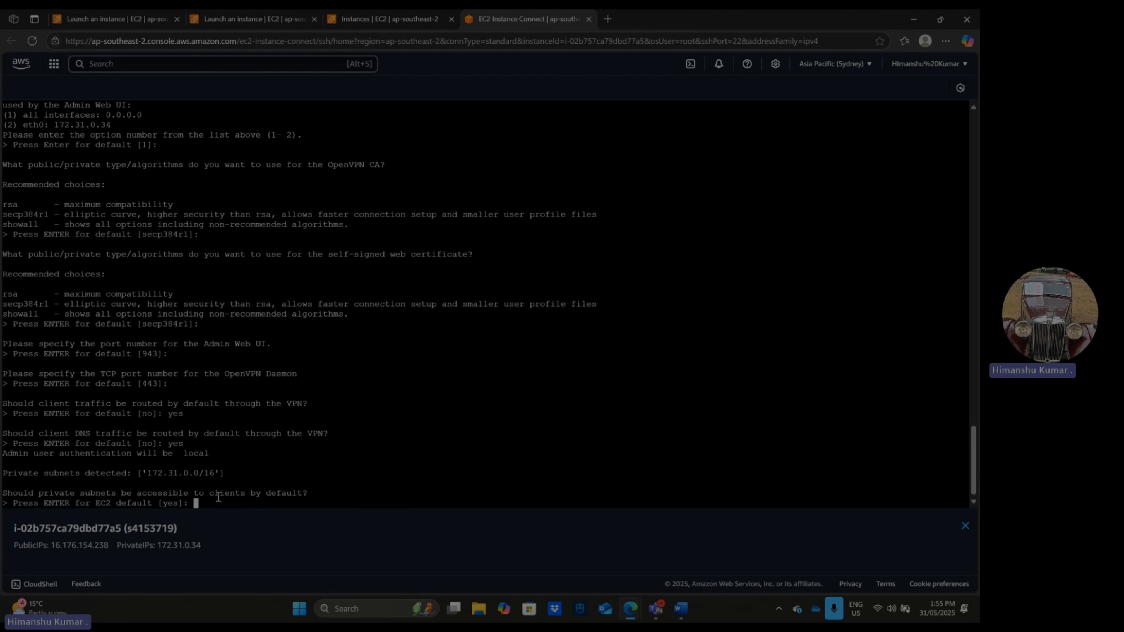
pyautogui.press('Return')
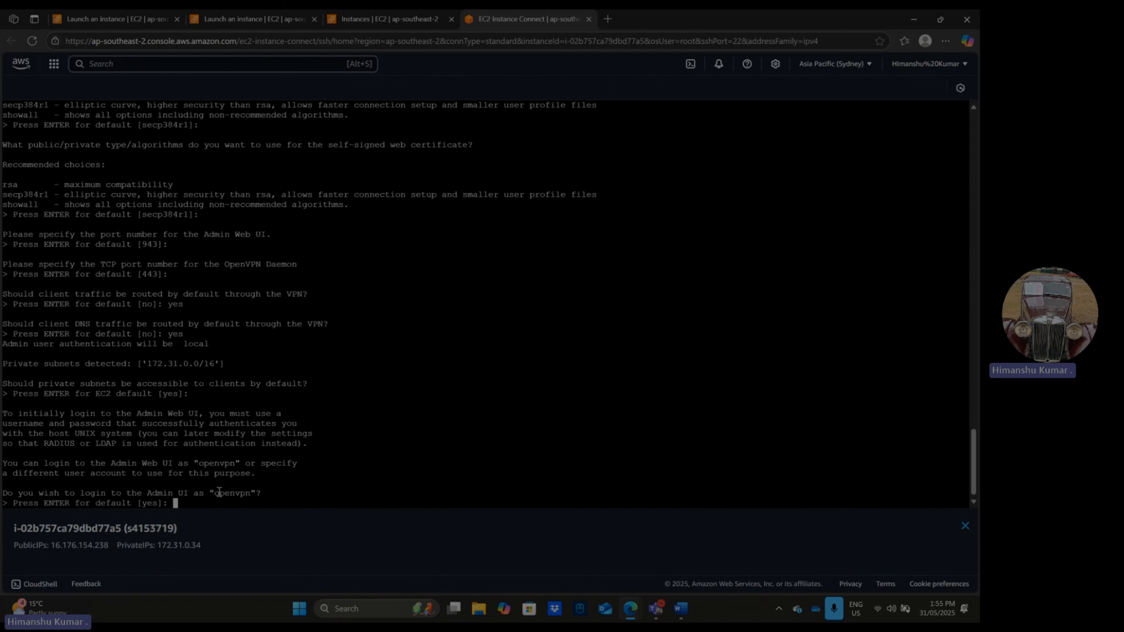
# - Keep "openvpn" as the Admin UI login, enter and confirm the account password, and leave the activation key blank to finish the setup
pyautogui.press('Return')
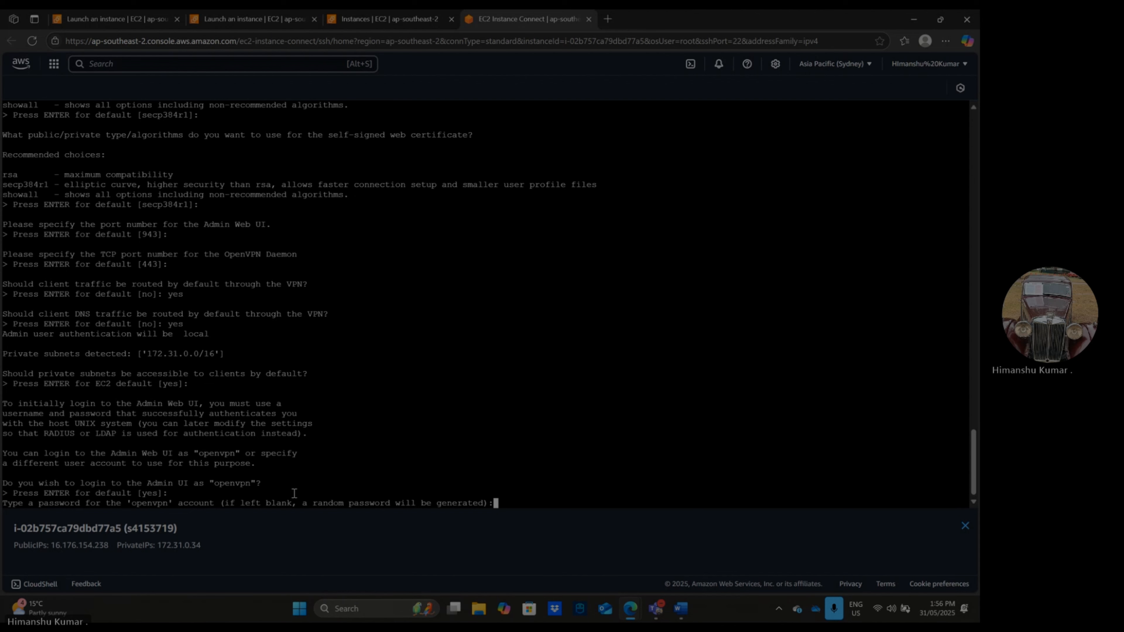
pyautogui.press('Return')
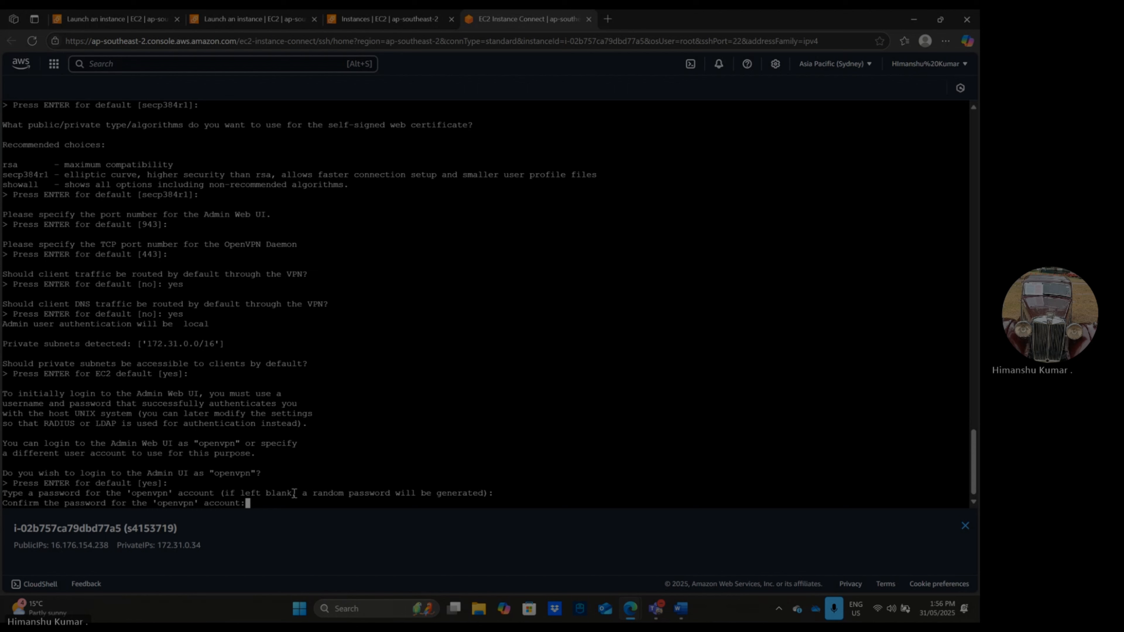
pyautogui.press('Return')
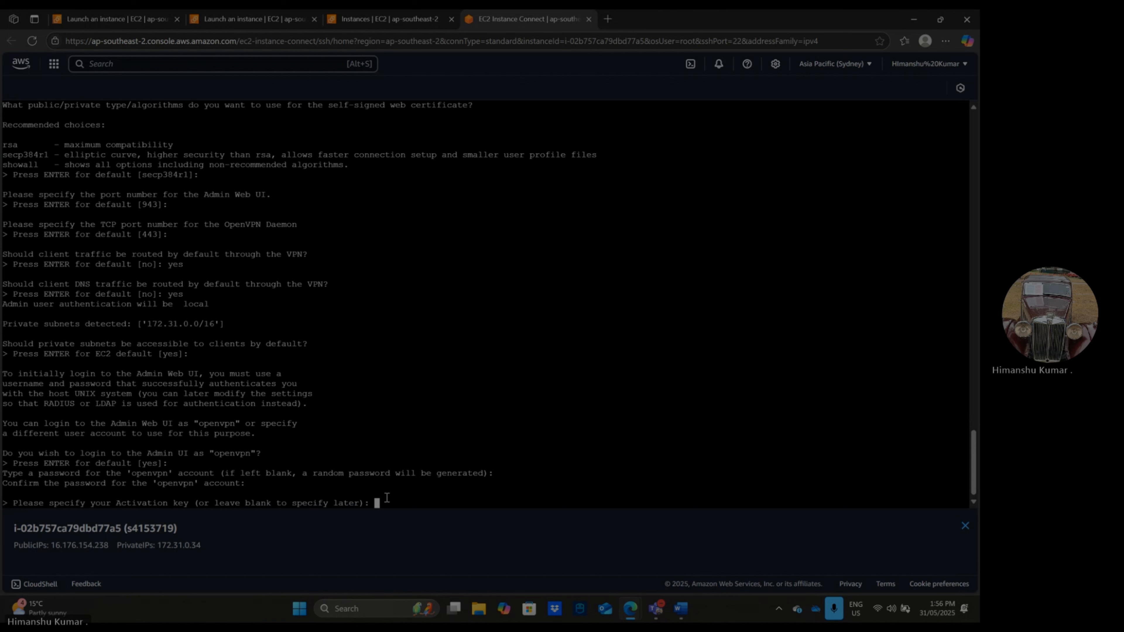
pyautogui.press('Return')
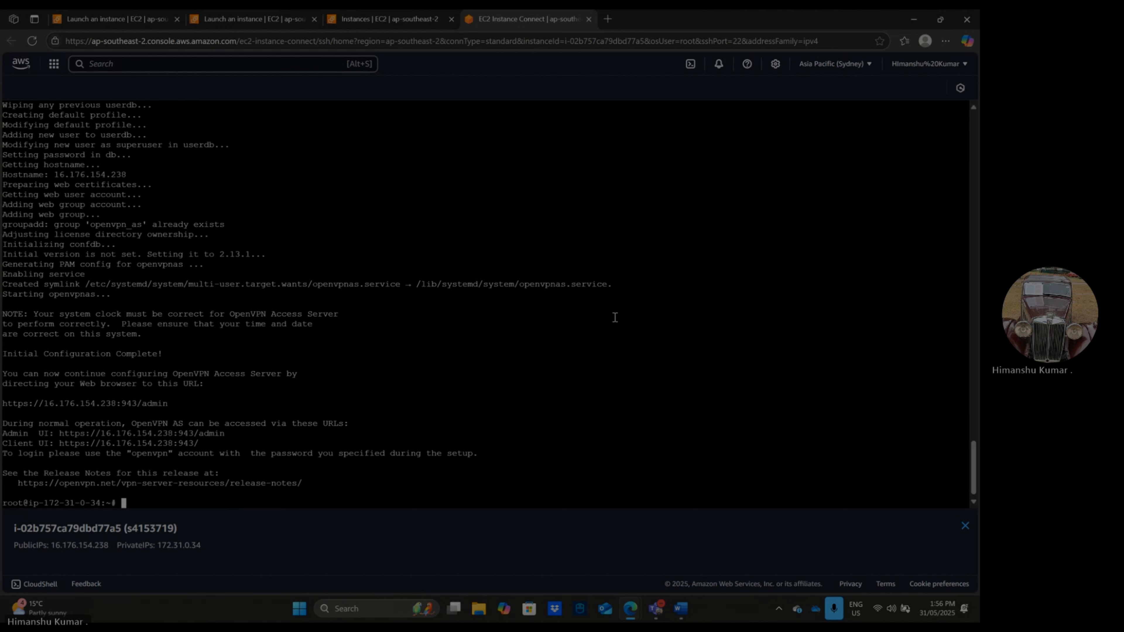
# - Return to the instance in the EC2 console and enlarge its details pane to locate the Public DNS address
pyautogui.click(372, 20)
pyautogui.scroll(-3, 487, 421)
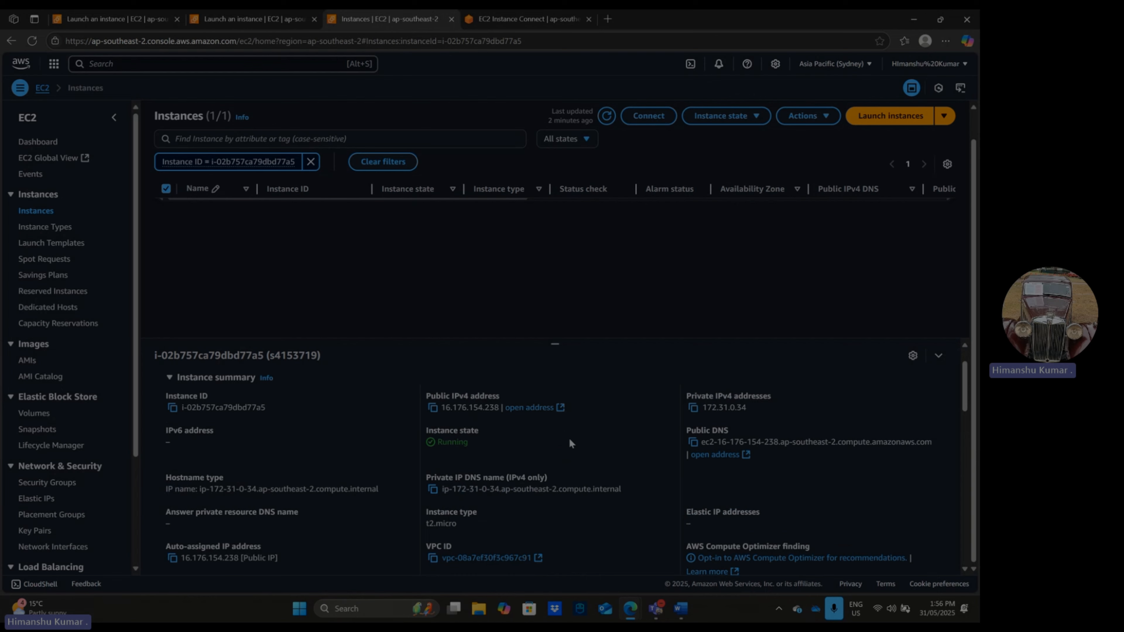
pyautogui.moveTo(555, 344); pyautogui.dragTo(555, 250)
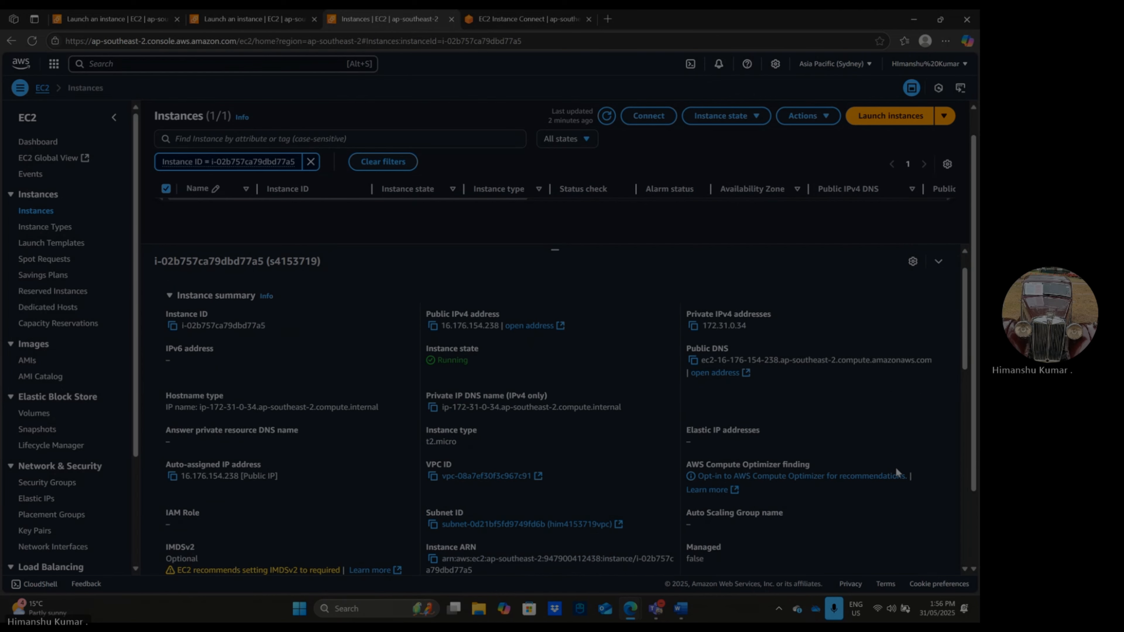
pyautogui.click(926, 474)
pyautogui.scroll(-1, 734, 402)
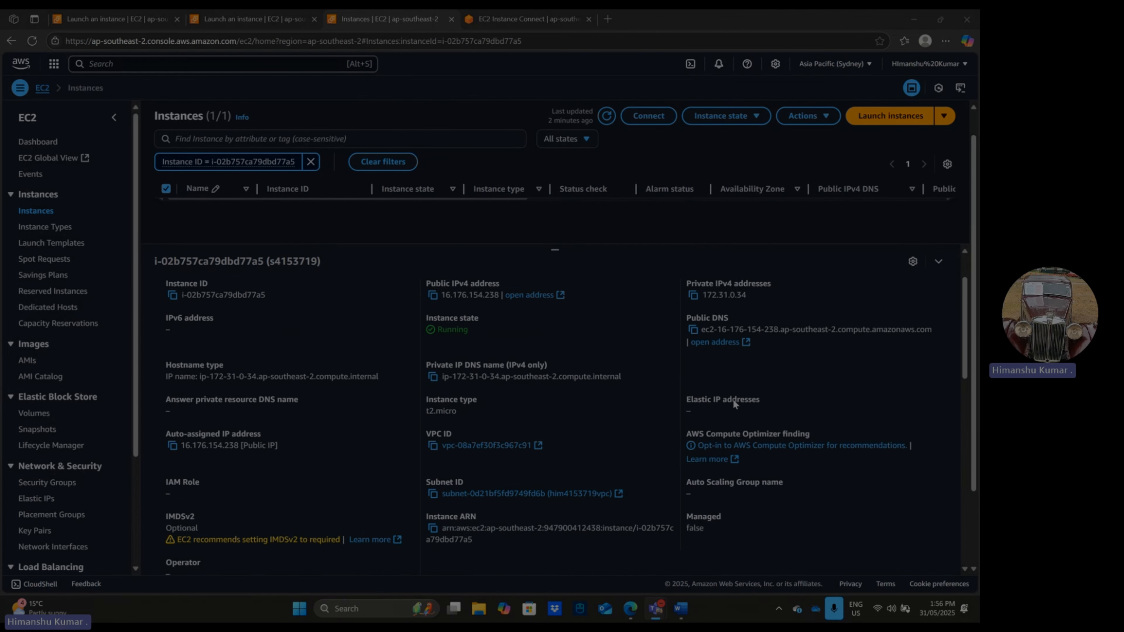
pyautogui.scroll(1, 733, 402)
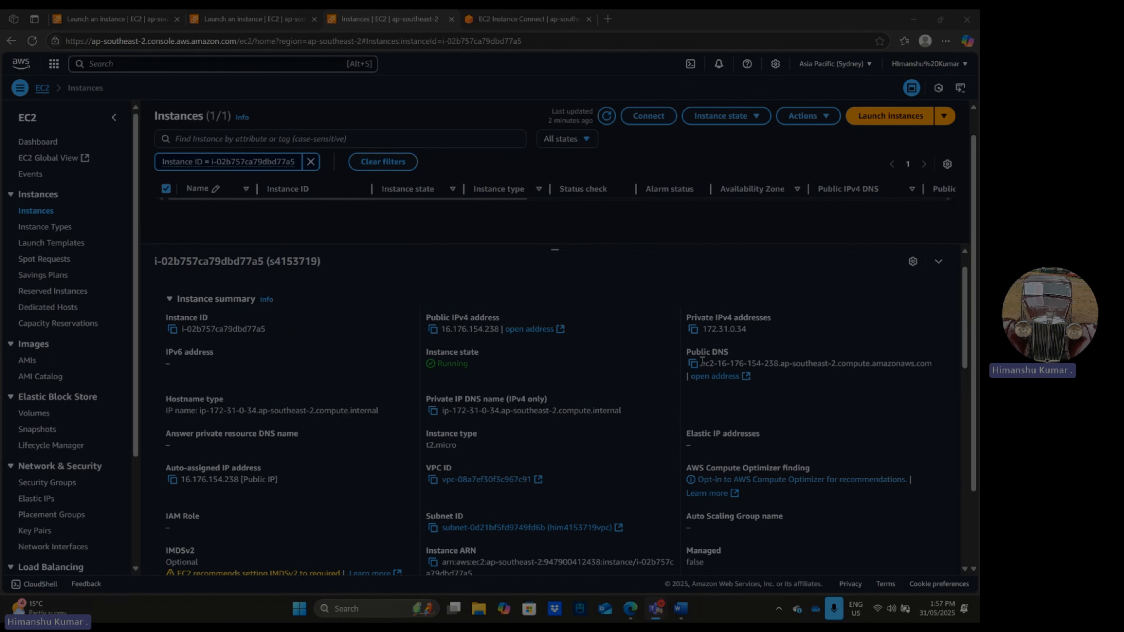
# - Launch Google Chrome, switch back to the EC2 console and copy the instance's Public DNS address
pyautogui.press('super')
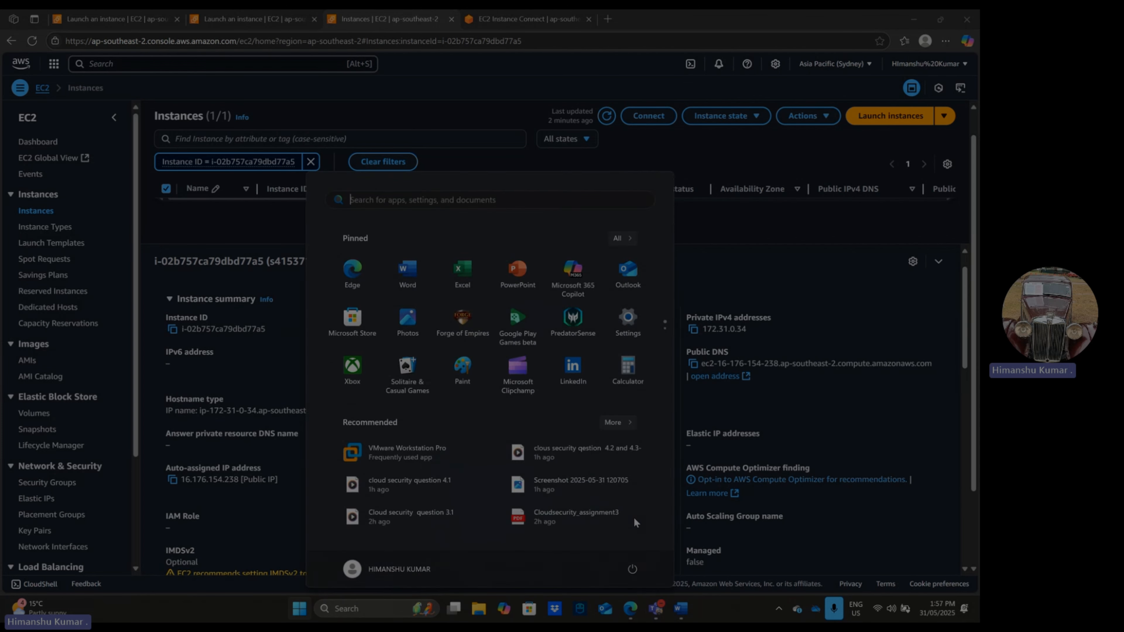
pyautogui.write('chrome')
pyautogui.press('Return')
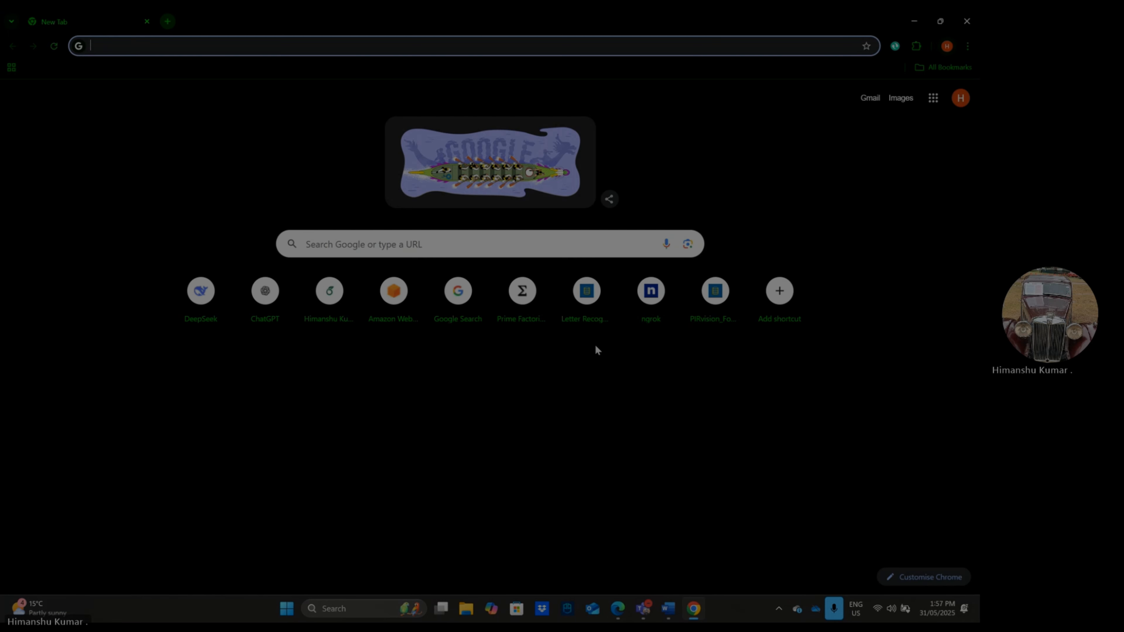
pyautogui.click(914, 22)
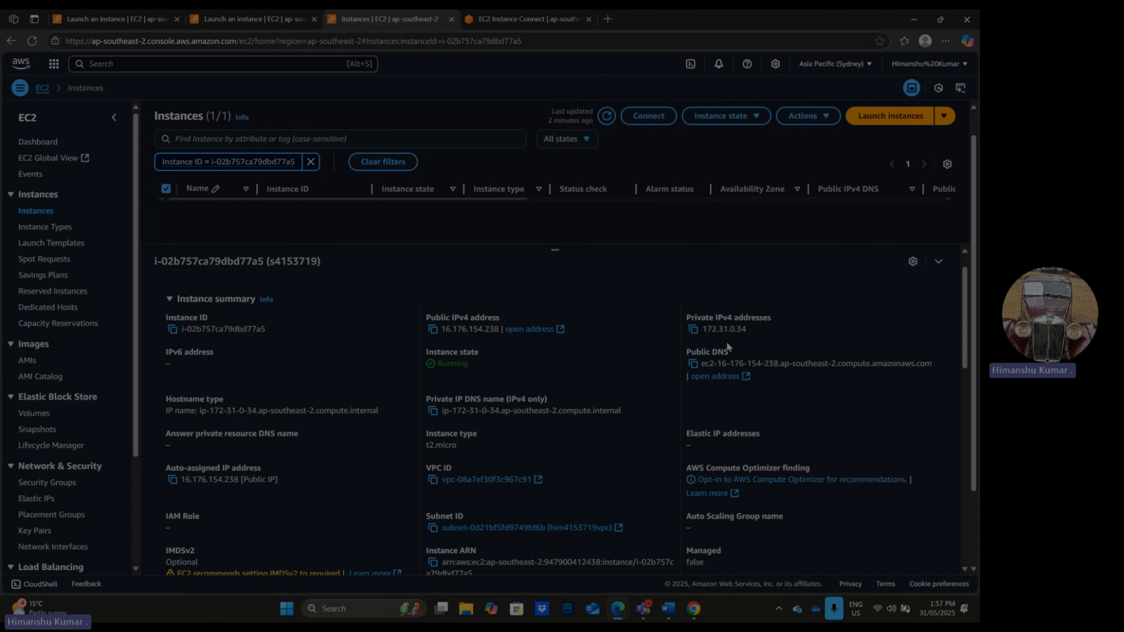
pyautogui.moveTo(704, 363); pyautogui.dragTo(932, 361)
pyautogui.hotkey('ctrl', 'c')
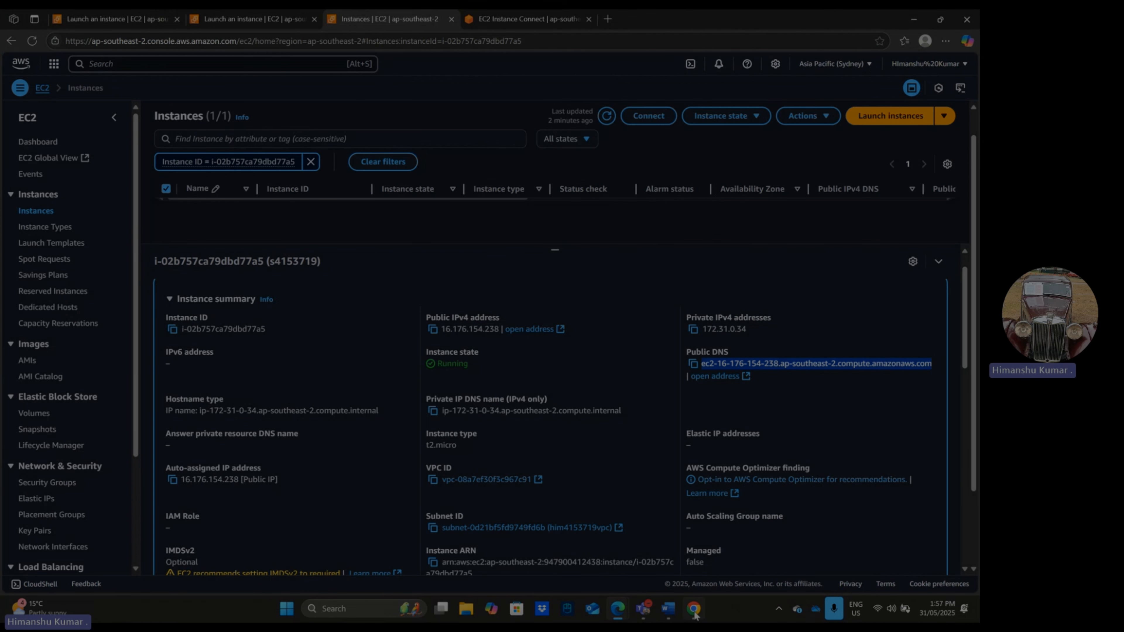
pyautogui.click(694, 610)
pyautogui.write('htt')
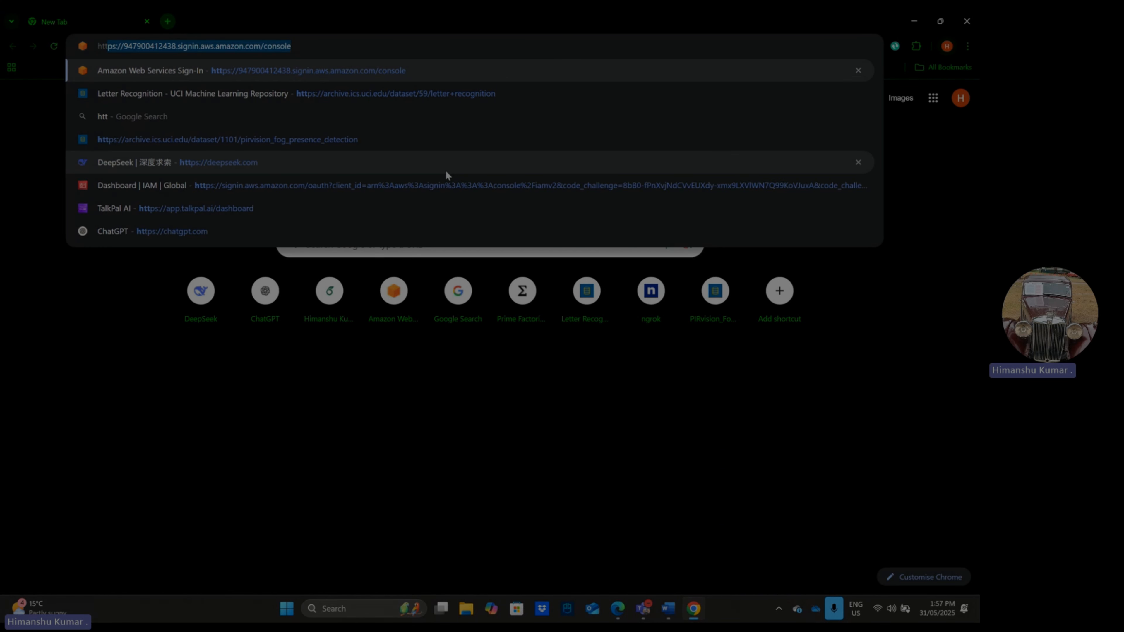
pyautogui.write('ps')
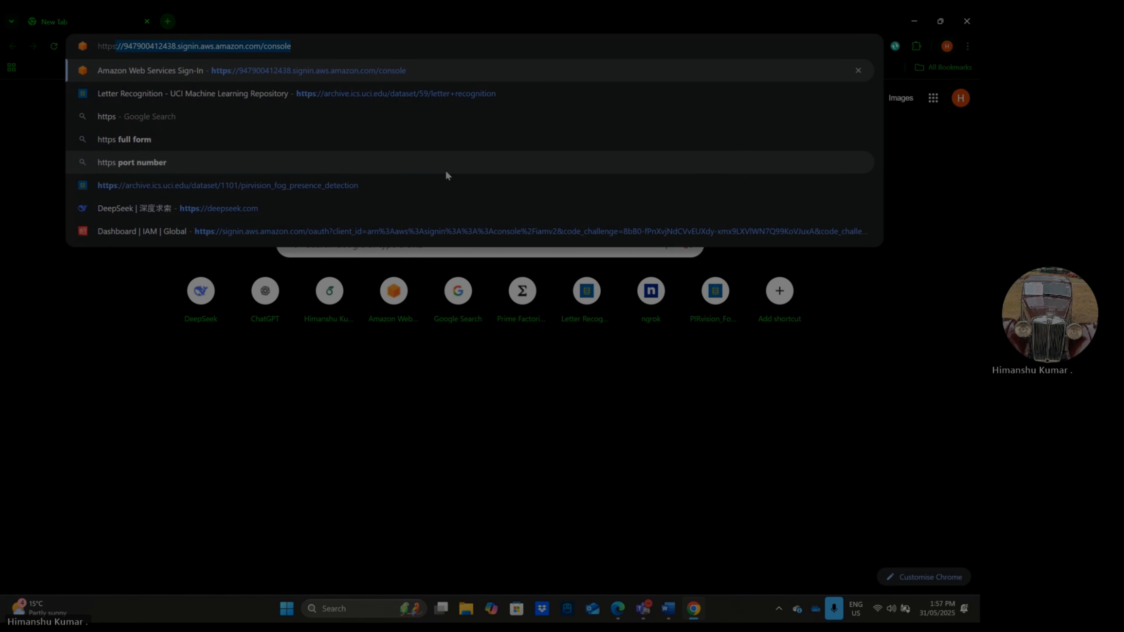
pyautogui.write('://')
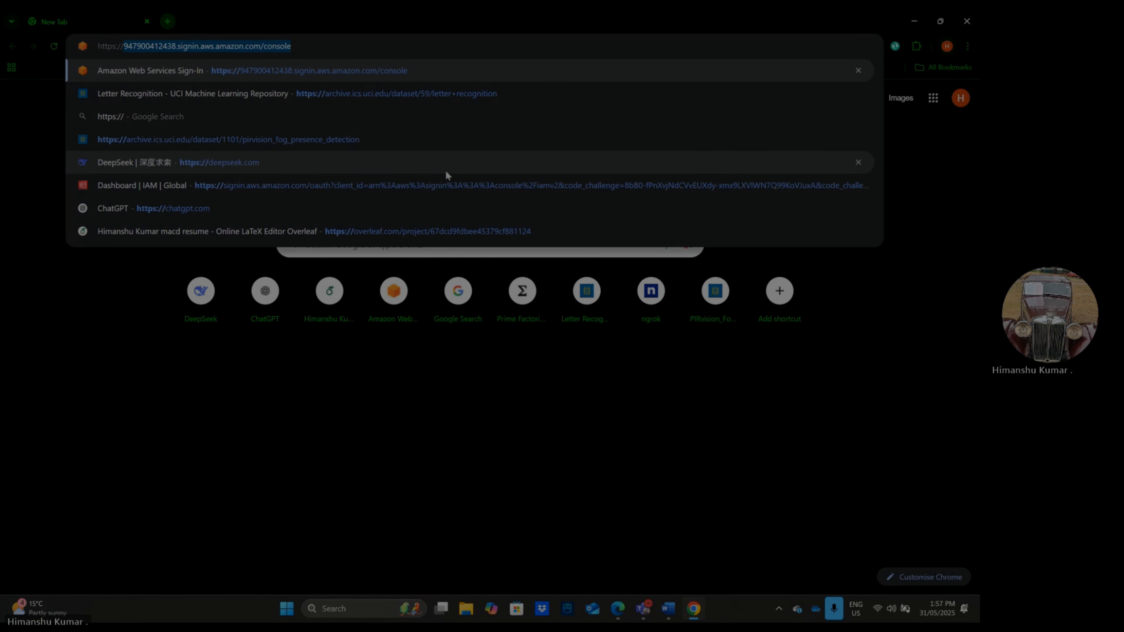
pyautogui.hotkey('ctrl', 'v')
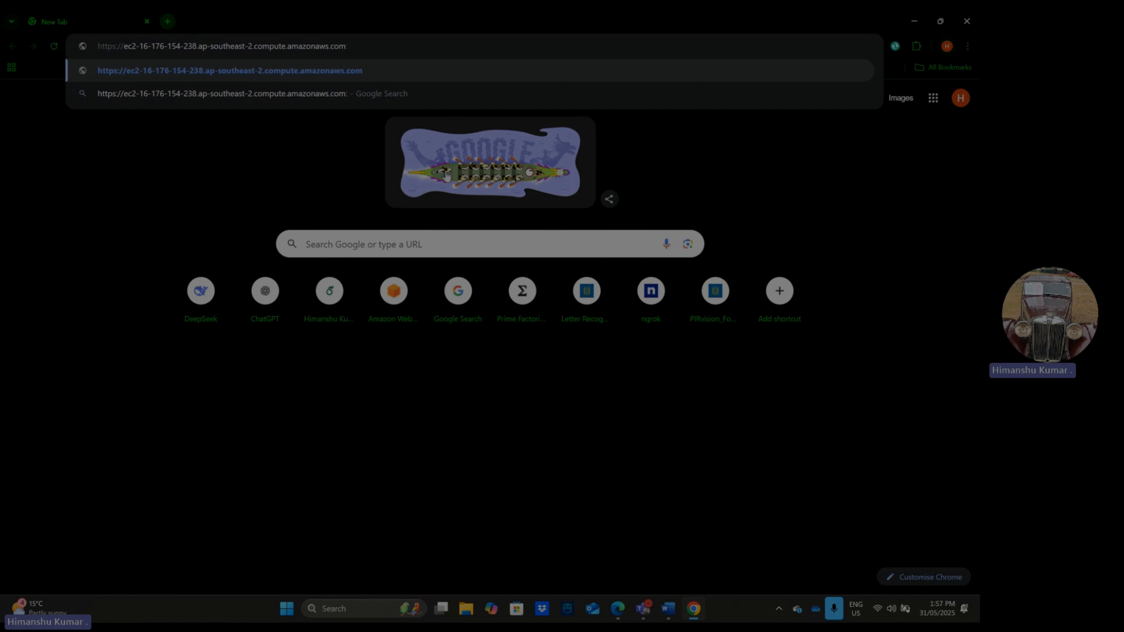
pyautogui.write(':943/admin')
pyautogui.press('Return')
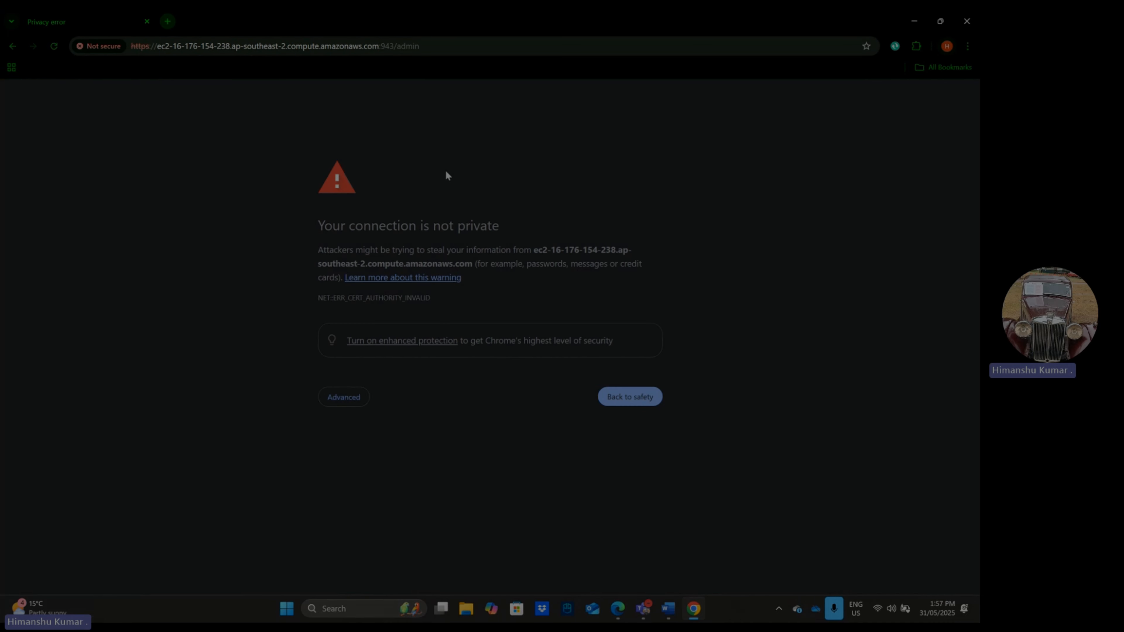
pyautogui.click(351, 398)
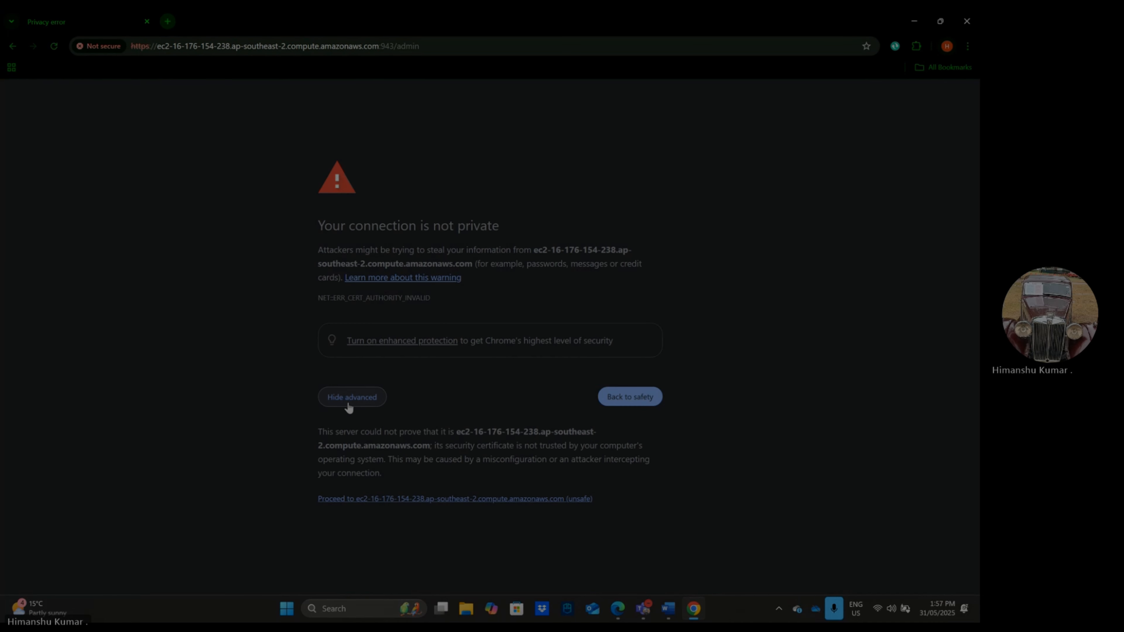
pyautogui.click(397, 499)
# - Sign in to the Access Server admin page with the username openvpn and the account password
pyautogui.click(502, 247)
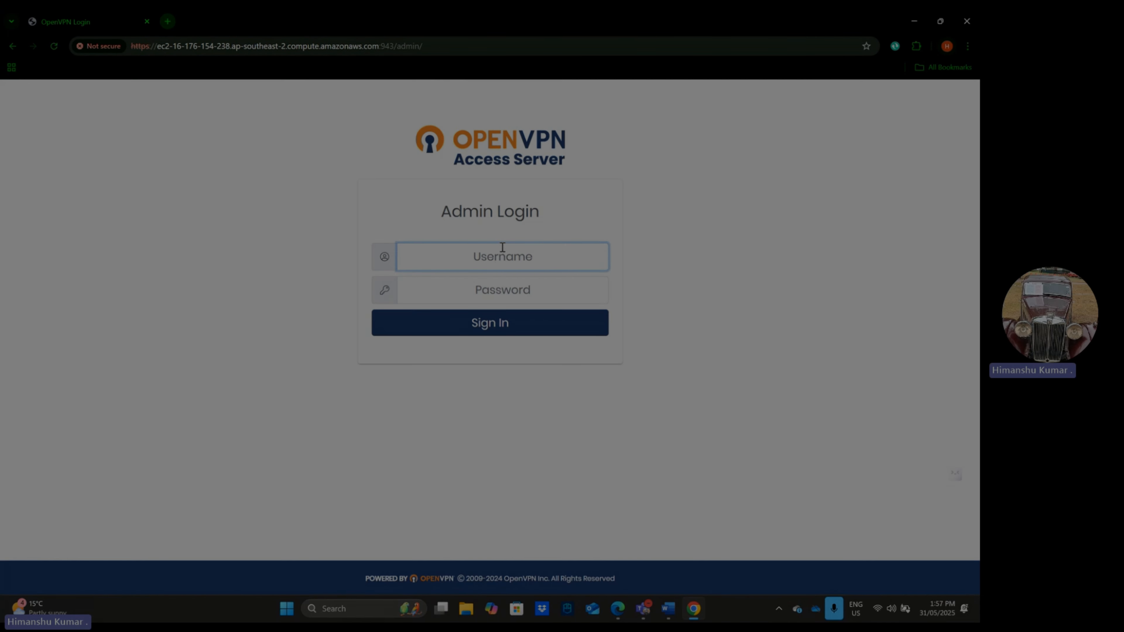
pyautogui.write('openvpn')
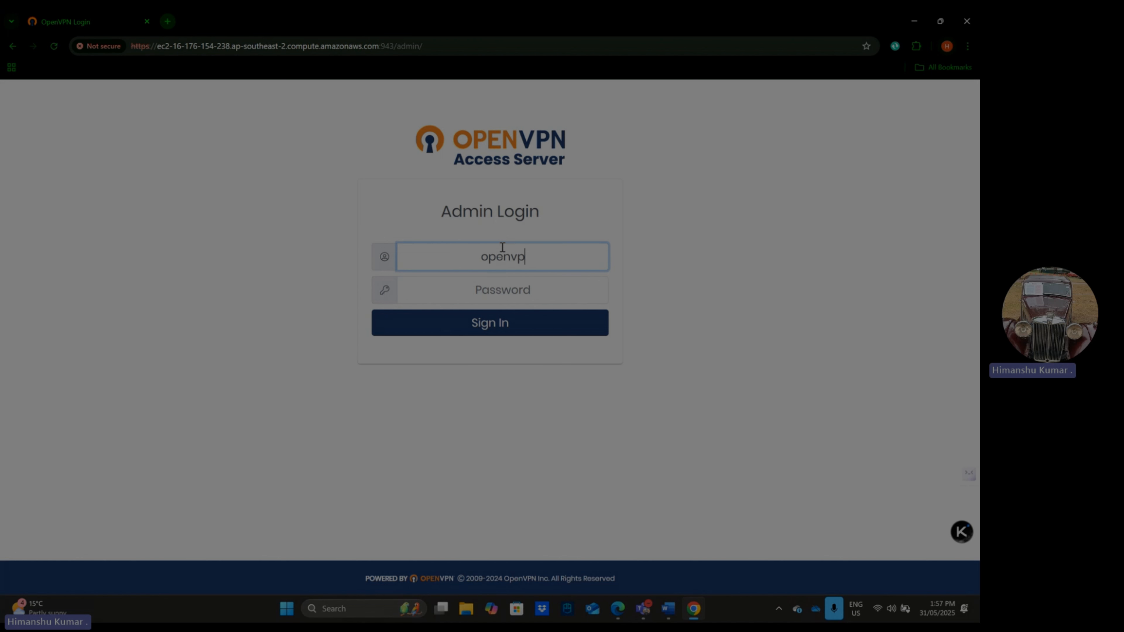
pyautogui.click(496, 295)
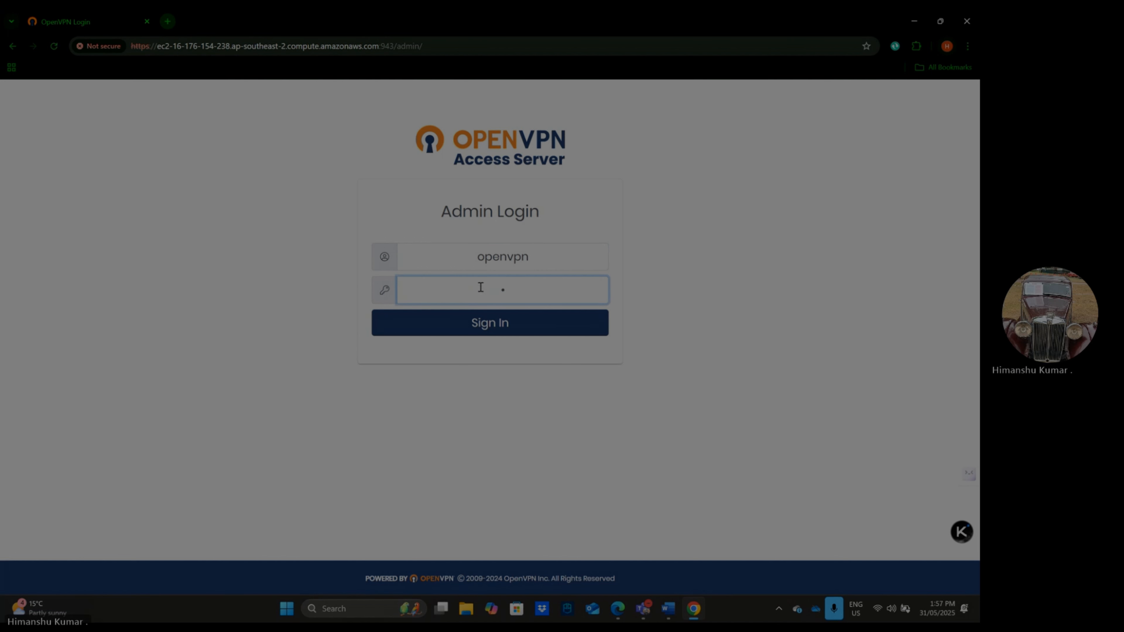
pyautogui.write('••••••••••')
pyautogui.click(498, 330)
# - Read through the OpenVPN Access Server End User License Agreement and agree to its terms
pyautogui.scroll(-15, 496, 353)
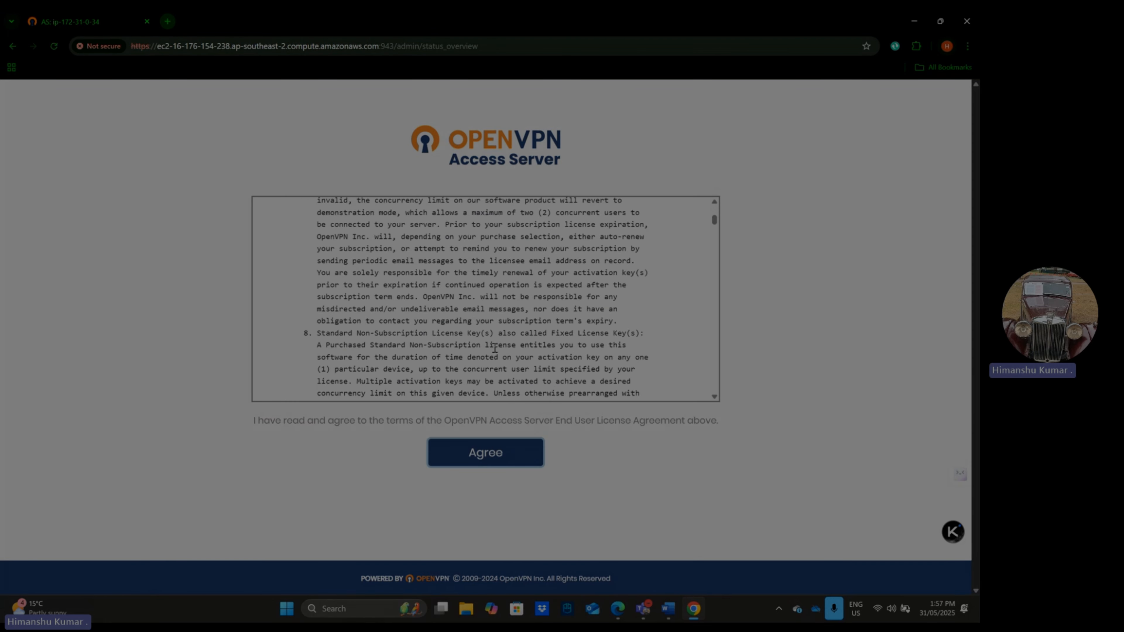
pyautogui.scroll(-15, 496, 352)
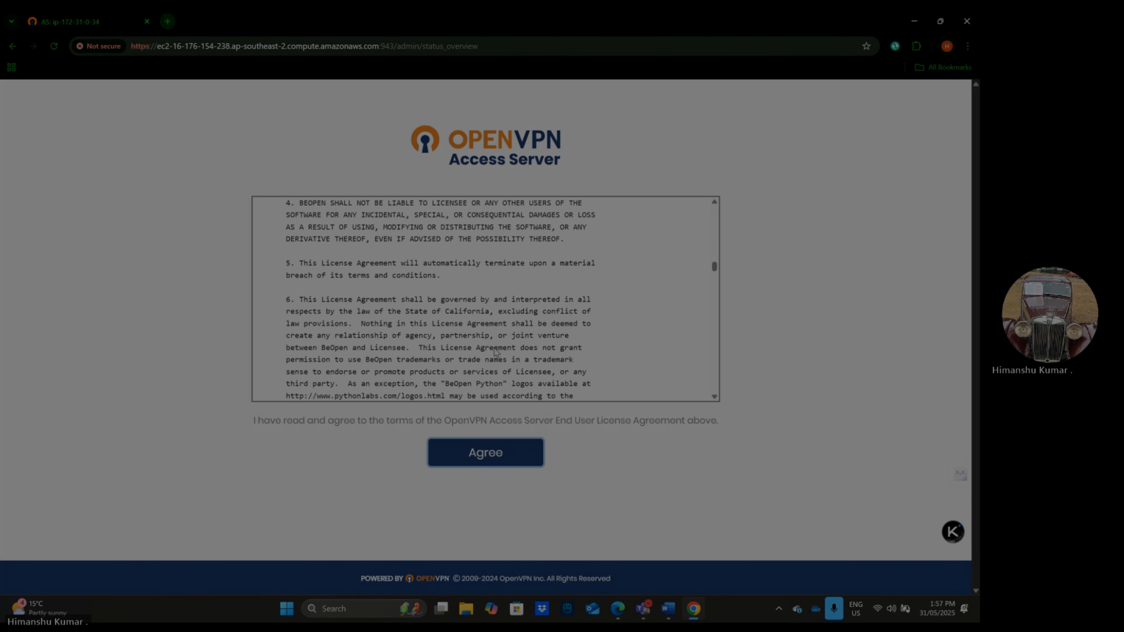
pyautogui.click(483, 459)
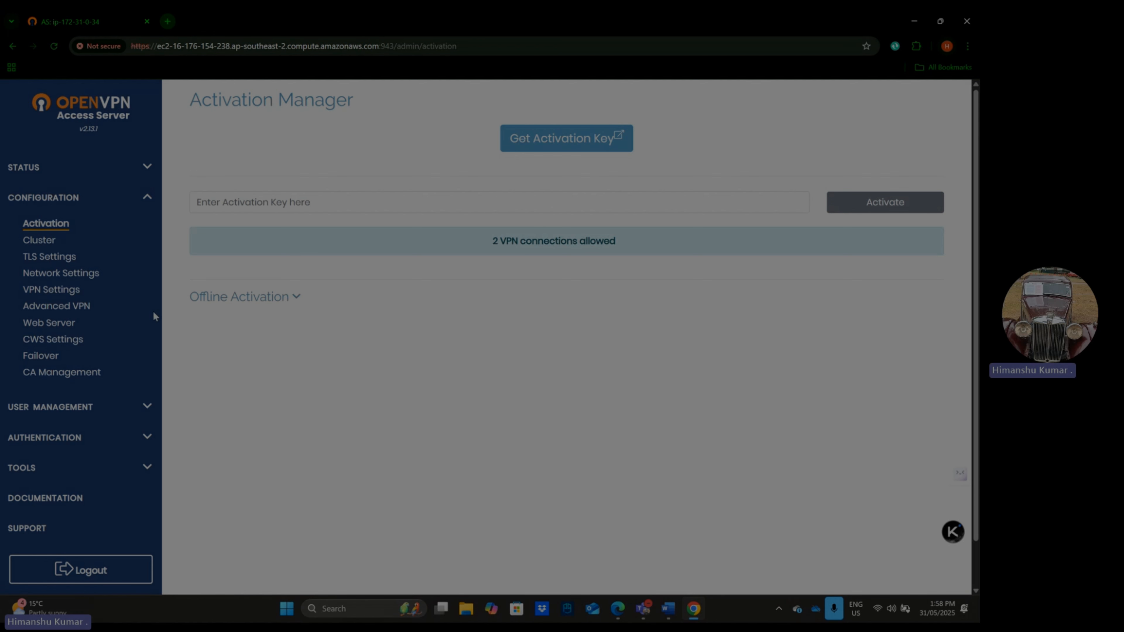
# - Open the VPN Settings configuration page and review its routing and DNS settings
pyautogui.click(77, 290)
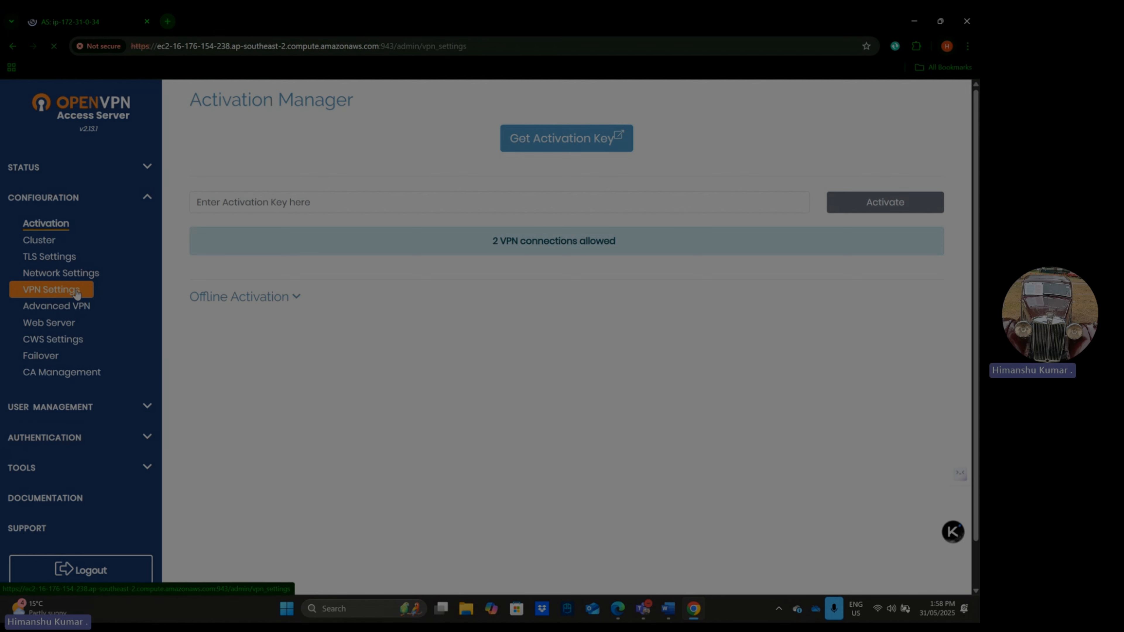
pyautogui.scroll(-10, 527, 345)
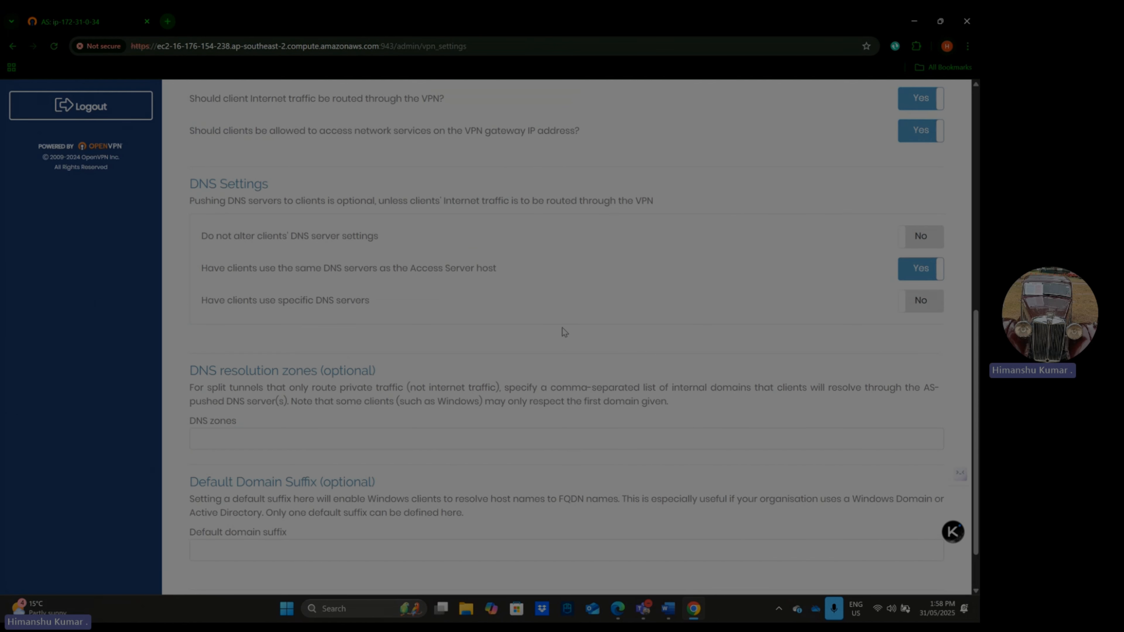
pyautogui.scroll(2, 564, 332)
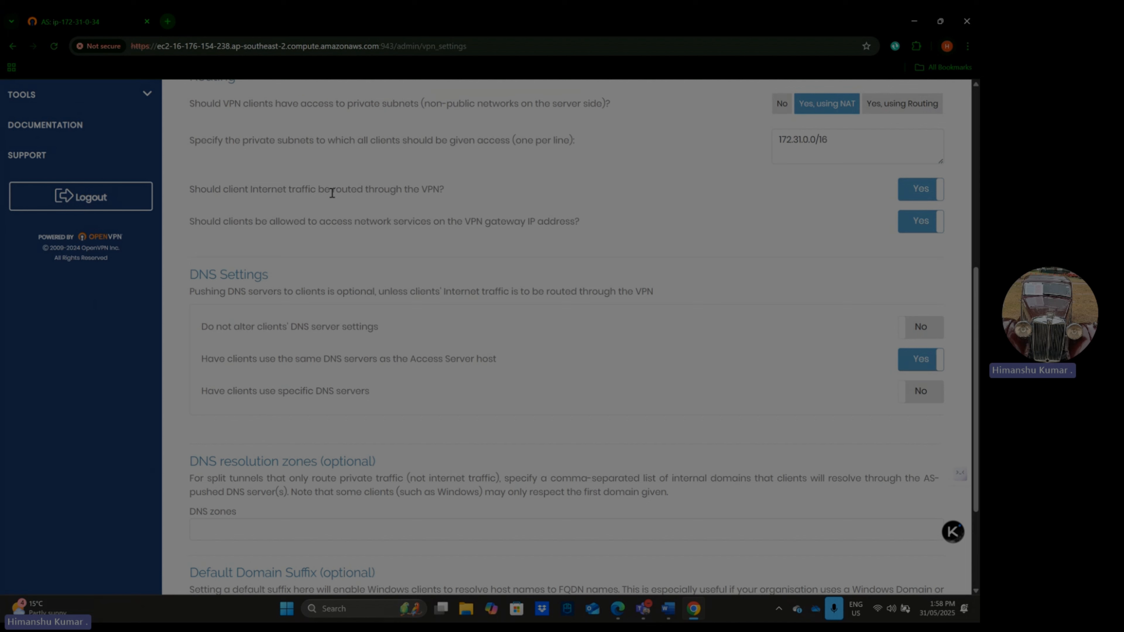
# - Review the client Internet traffic and VPN gateway access options in Routing, and the VPN IP Network settings
pyautogui.moveTo(269, 188); pyautogui.dragTo(288, 199)
pyautogui.click(299, 195)
pyautogui.moveTo(279, 224)
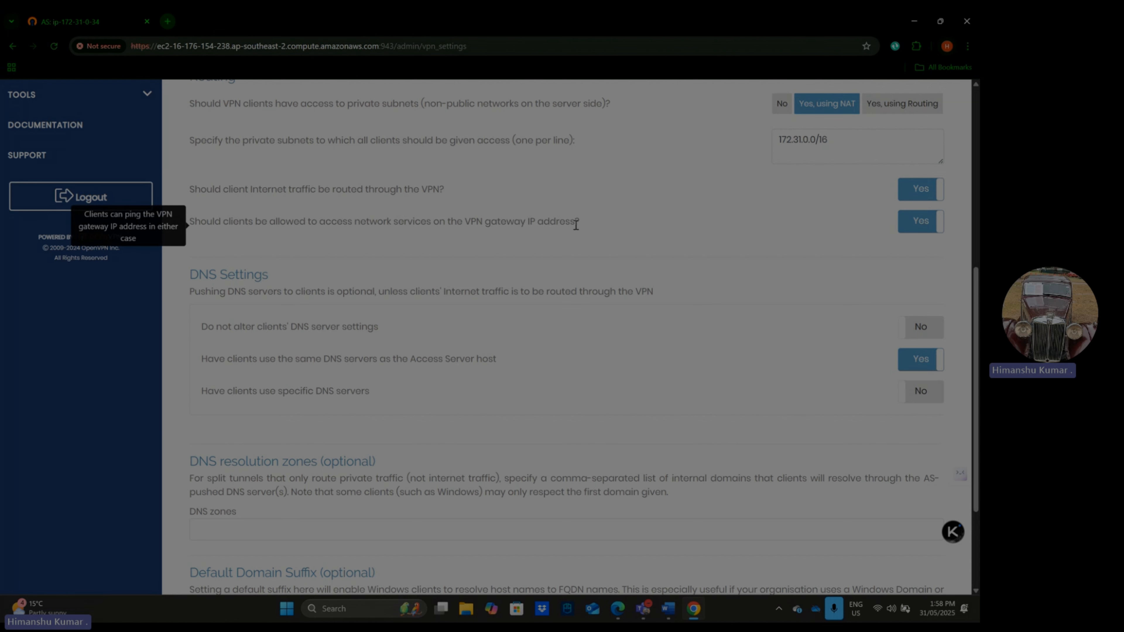
pyautogui.scroll(2, 576, 225)
pyautogui.scroll(6, 66, 277)
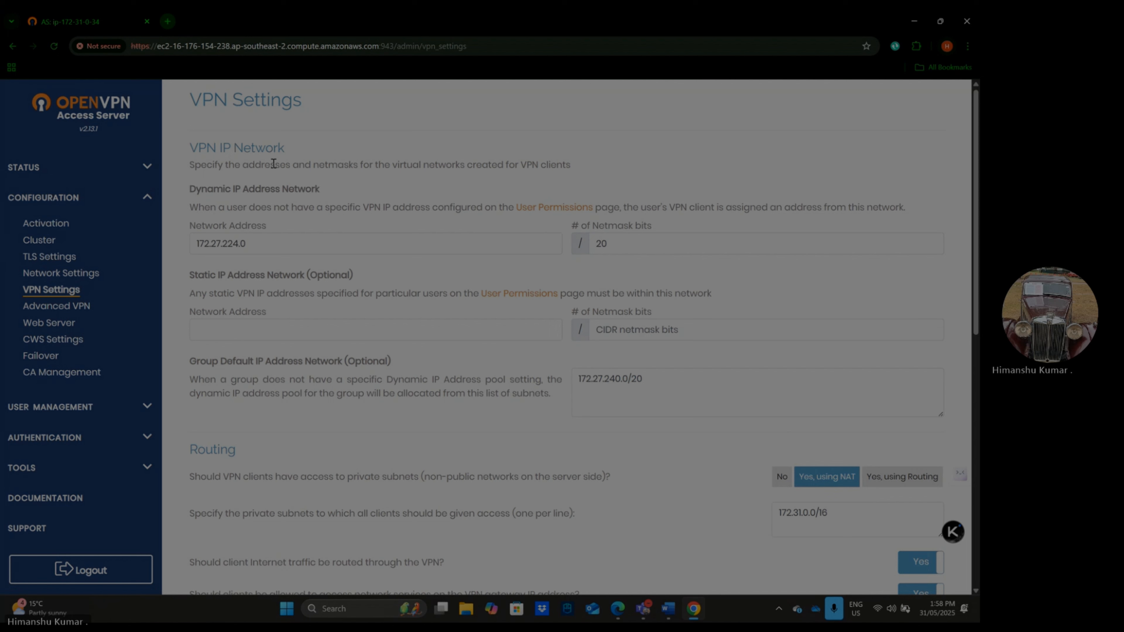
pyautogui.click(468, 46)
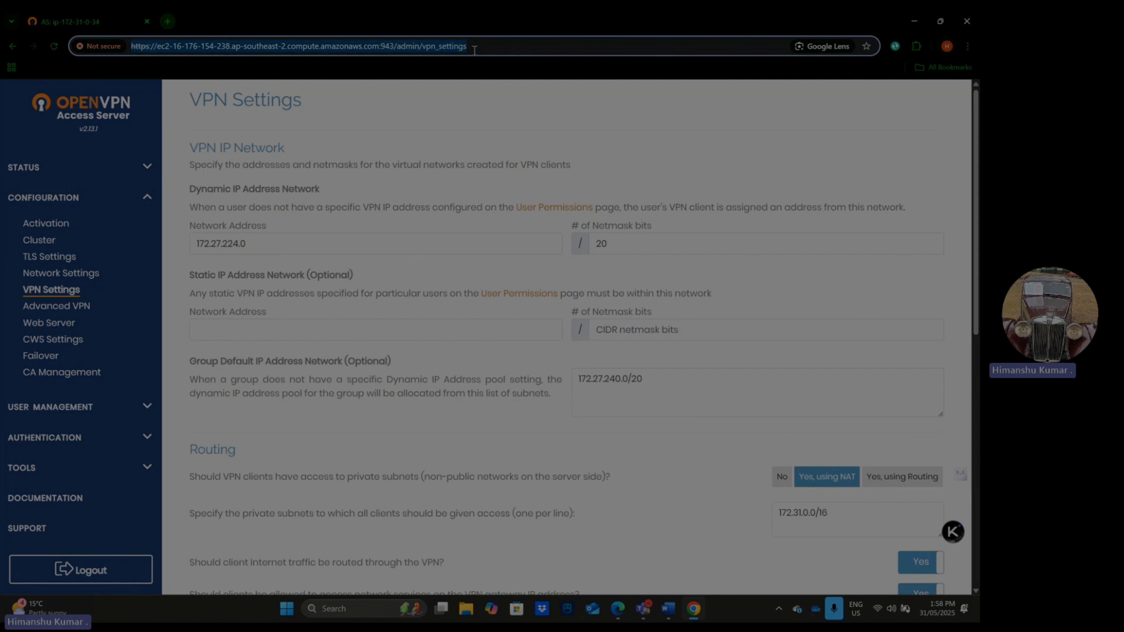
pyautogui.moveTo(467, 46); pyautogui.dragTo(127, 65)
pyautogui.hotkey('ctrl', 'c')
pyautogui.click(394, 46)
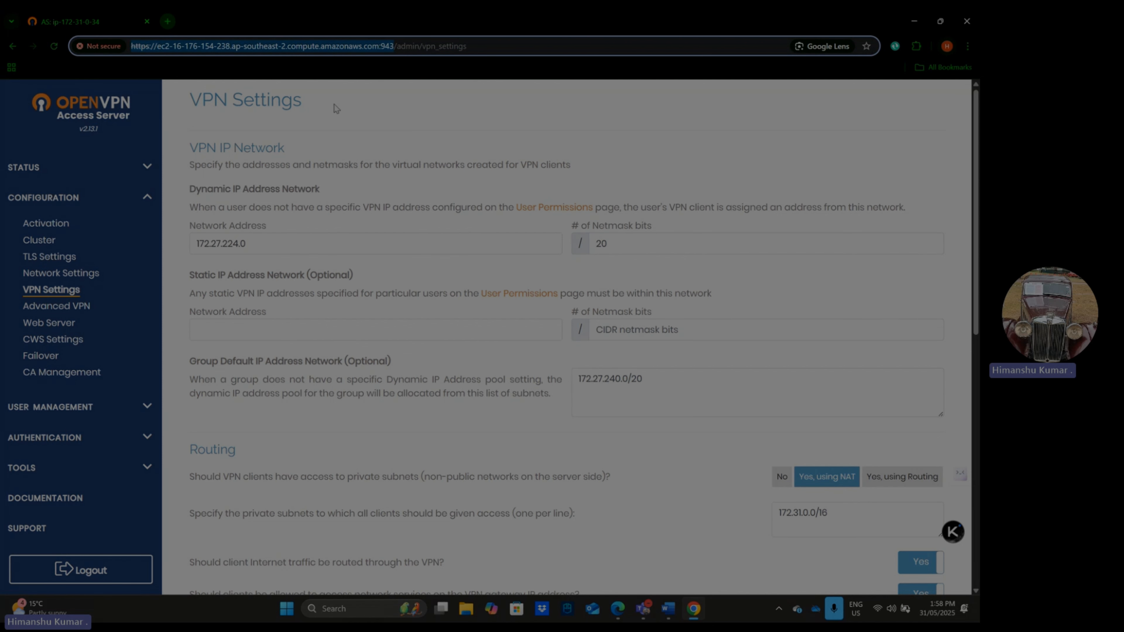
pyautogui.click(167, 22)
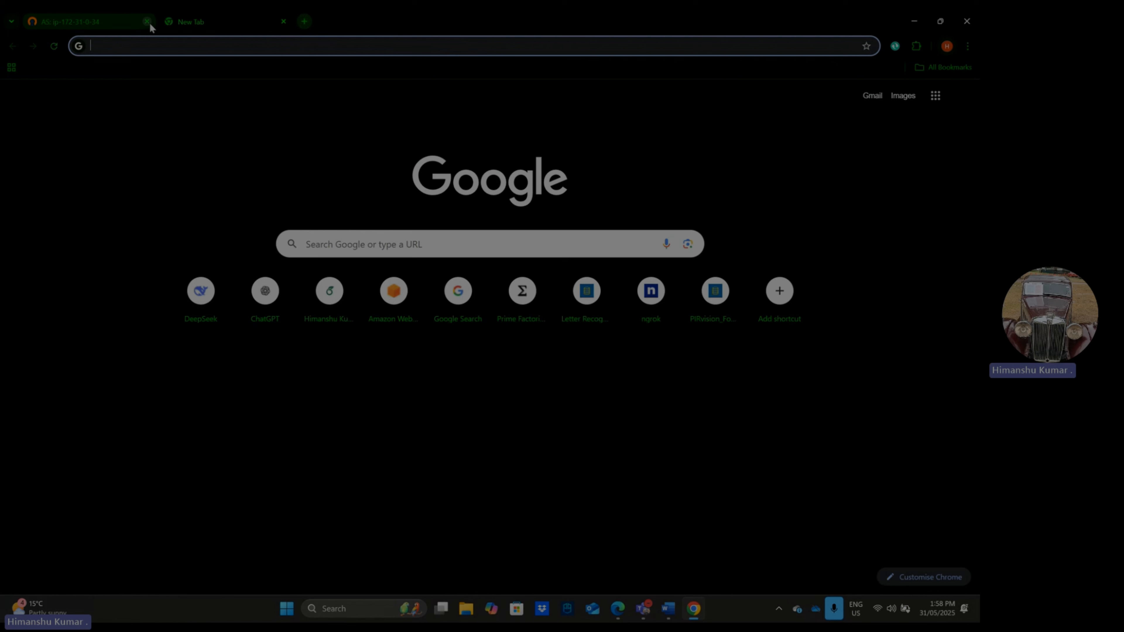
pyautogui.click(147, 21)
pyautogui.hotkey('ctrl', 'v')
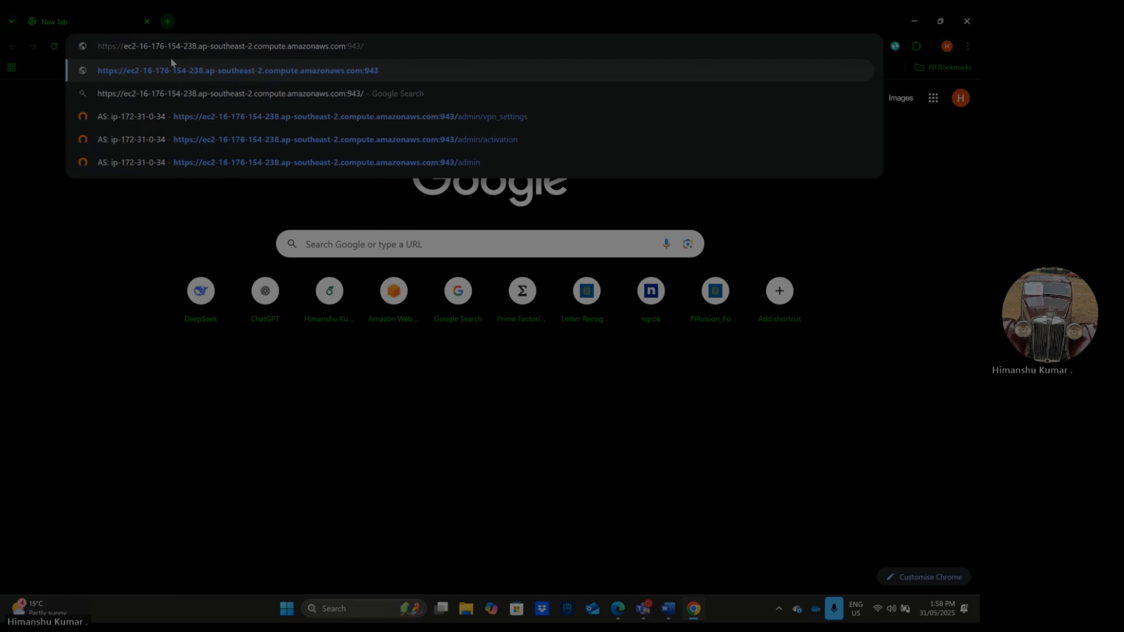
pyautogui.press('Return')
# - Sign in on the Access Server User Login page with the username openvpn and the account password
pyautogui.click(454, 256)
pyautogui.write('op')
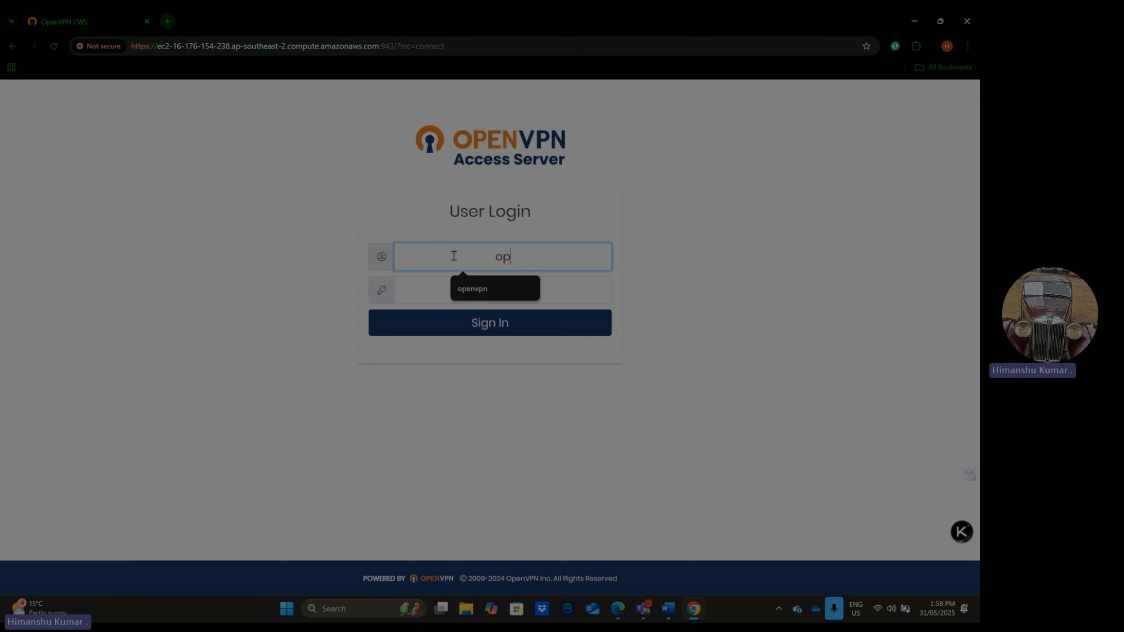
pyautogui.write('envpn')
pyautogui.press('Down')
pyautogui.press('Return')
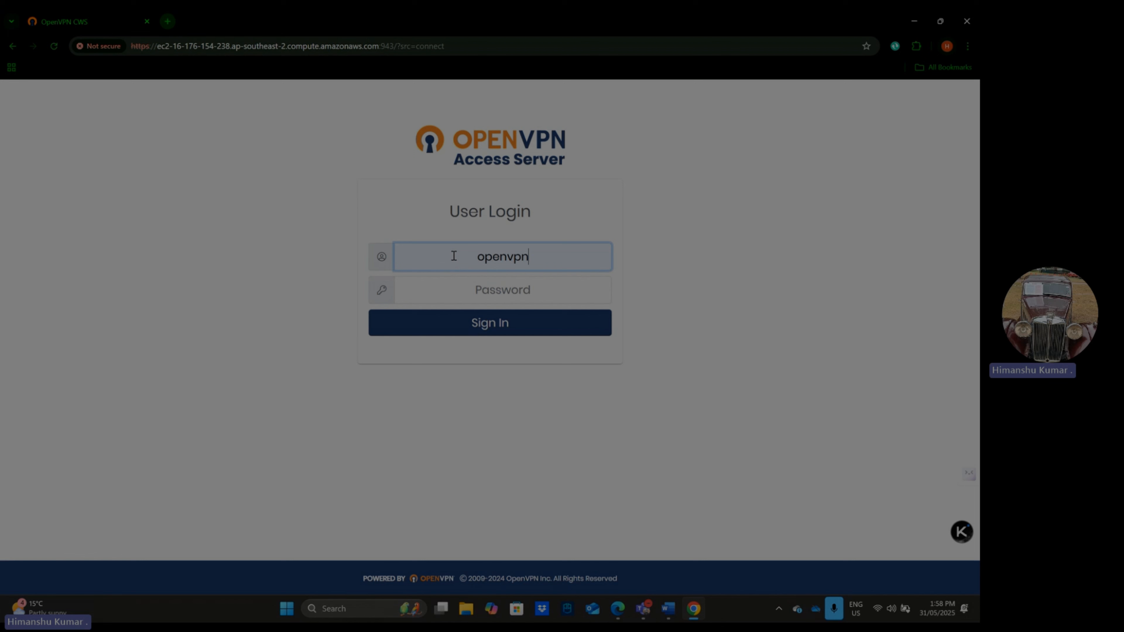
pyautogui.click(475, 294)
pyautogui.write('o••')
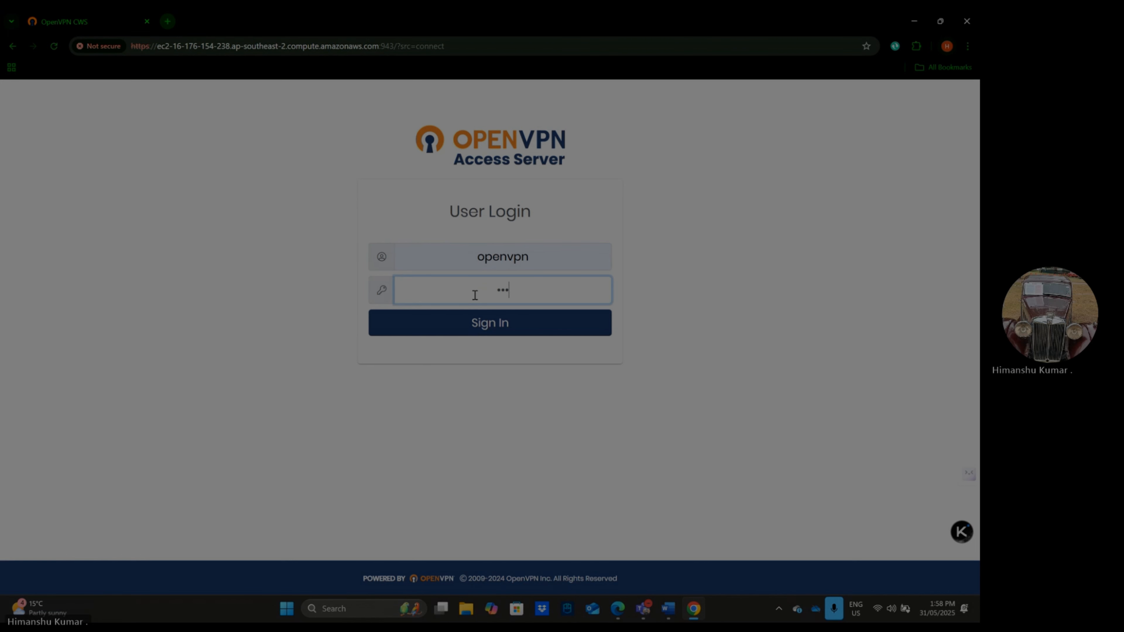
pyautogui.write('••••••')
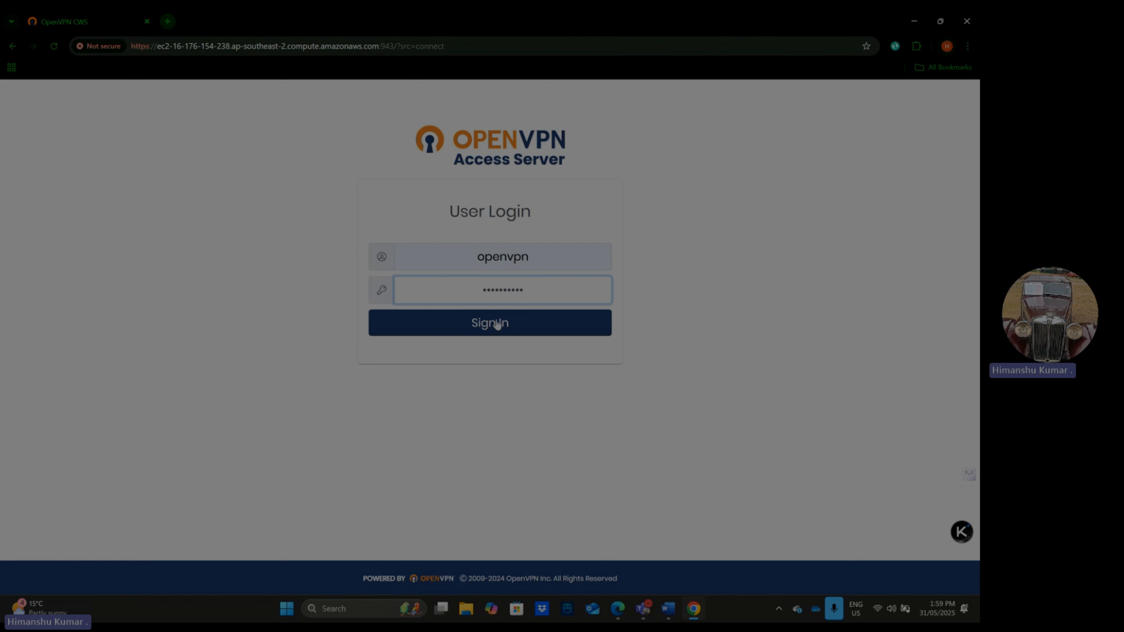
pyautogui.click(496, 324)
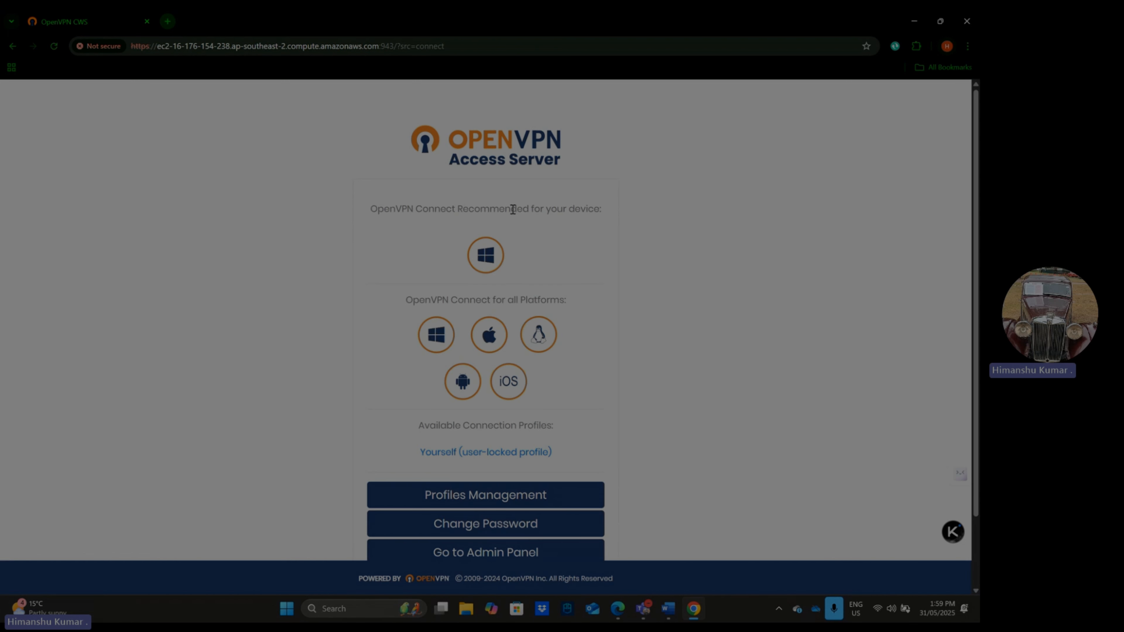
# - Download the recommended OpenVPN Connect installer for Windows and run it despite the SmartScreen warning
pyautogui.click(488, 252)
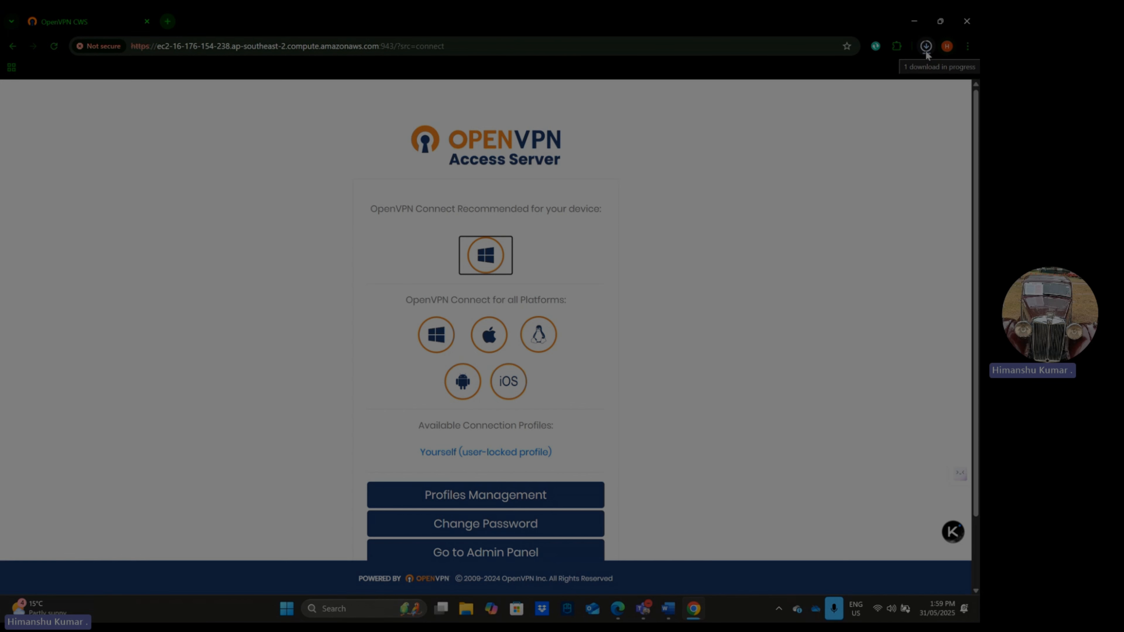
pyautogui.click(833, 82)
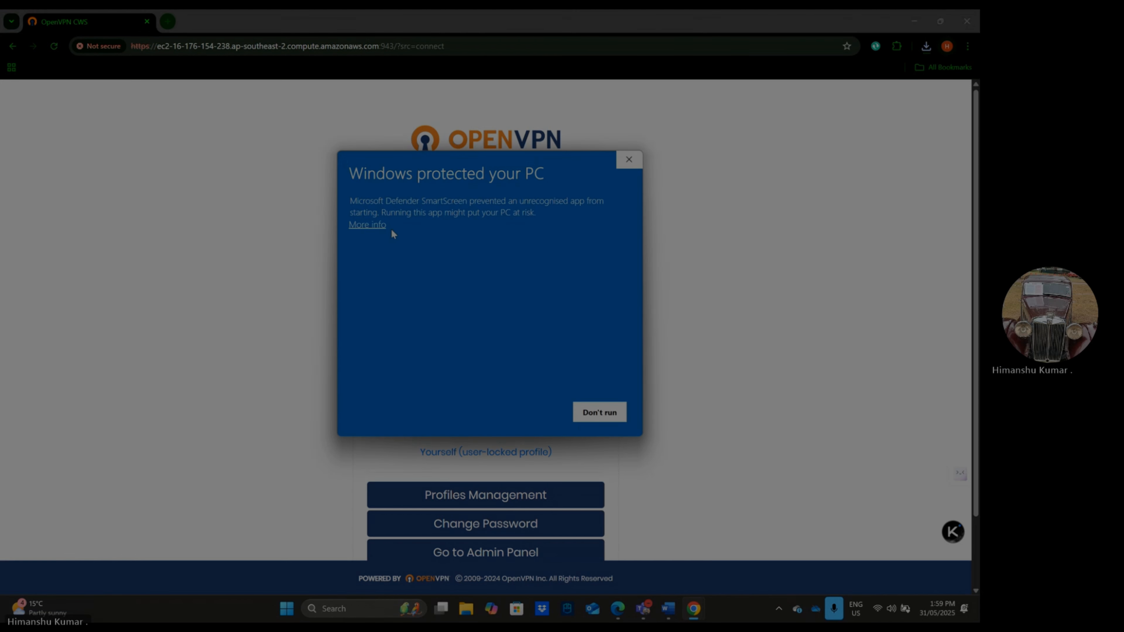
pyautogui.click(374, 225)
pyautogui.click(530, 412)
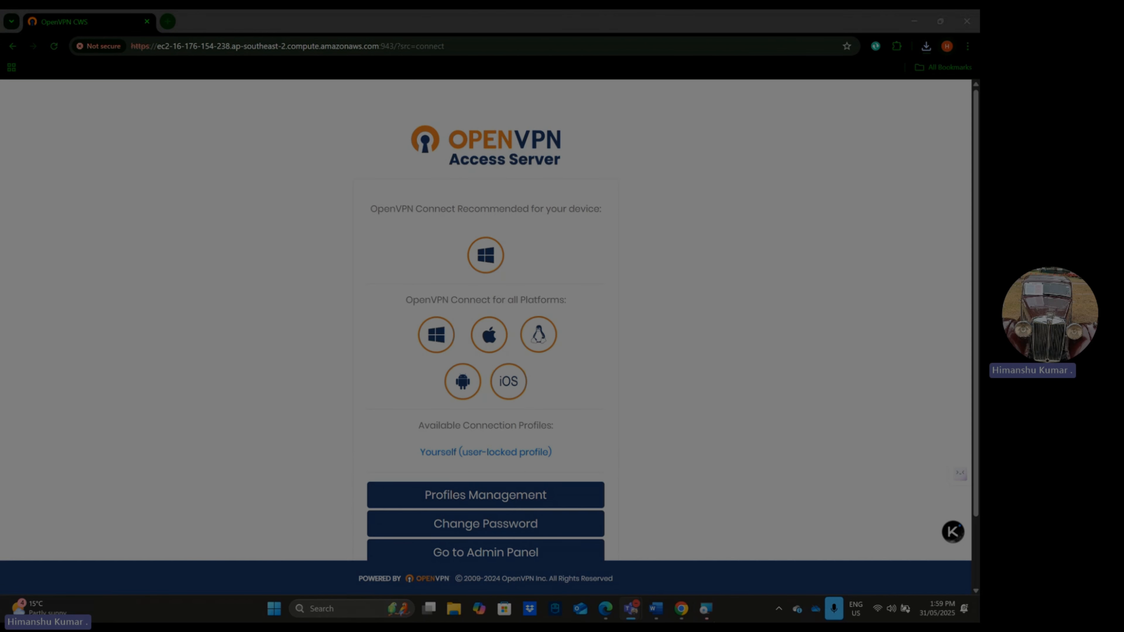
pyautogui.click(707, 610)
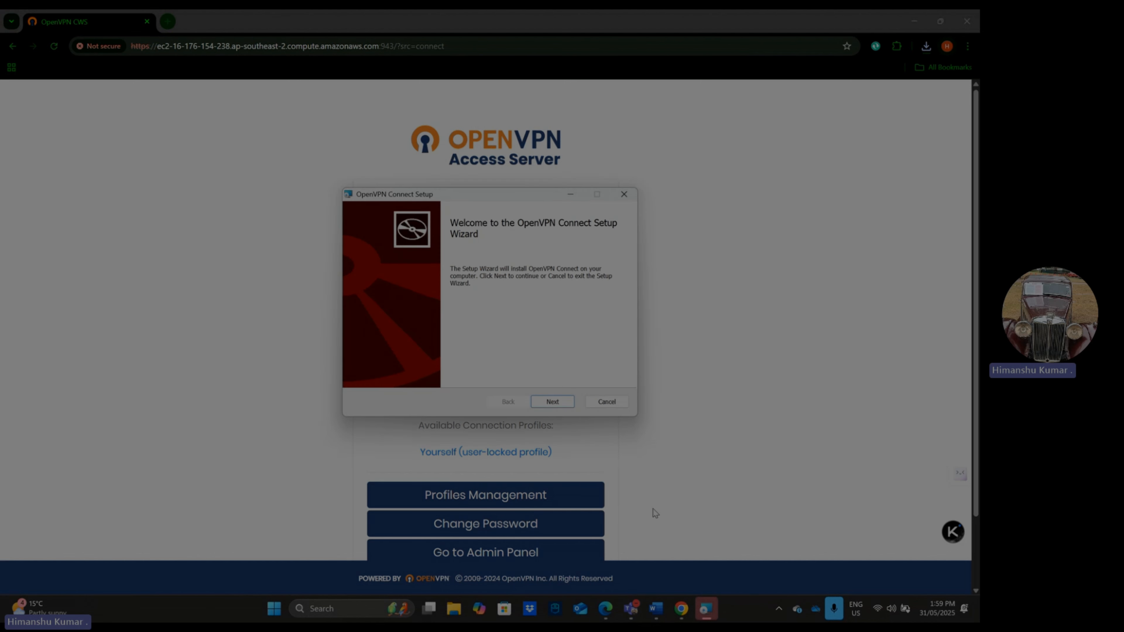
# - Install OpenVPN Connect through the setup wizard, accepting the terms in the License Agreement
pyautogui.click(553, 401)
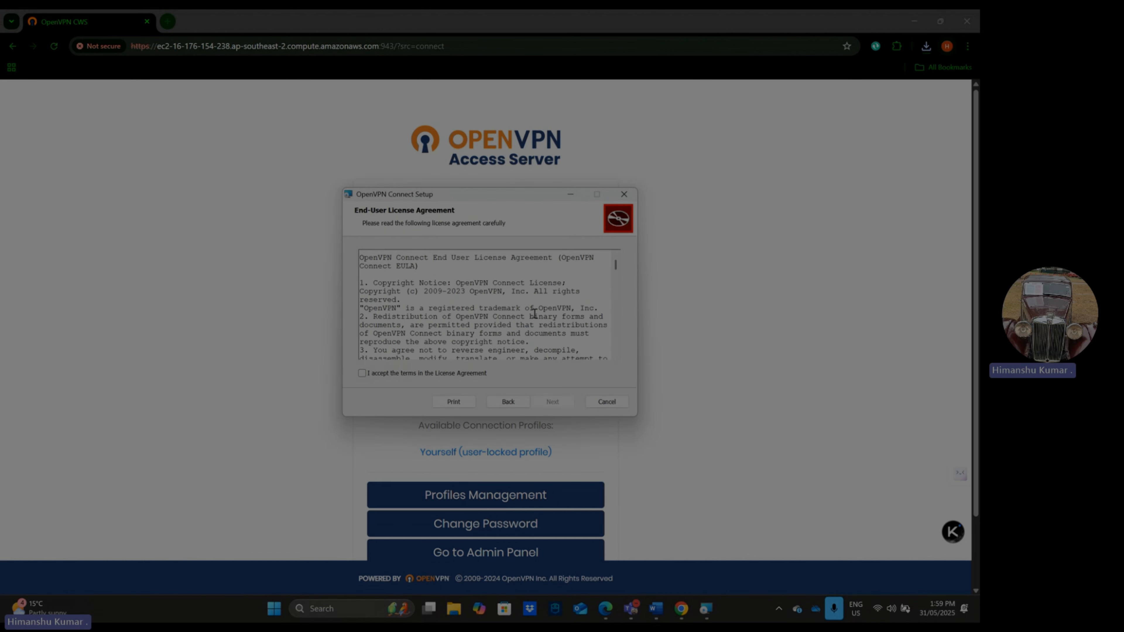
pyautogui.scroll(-15, 534, 313)
pyautogui.click(362, 373)
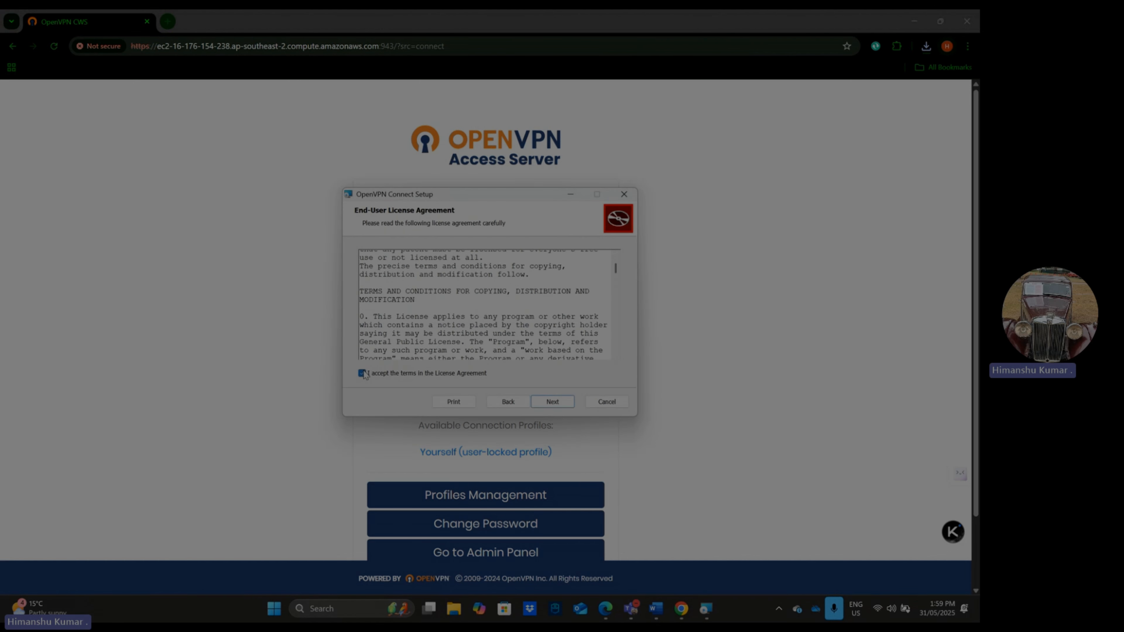
pyautogui.click(552, 402)
pyautogui.click(540, 402)
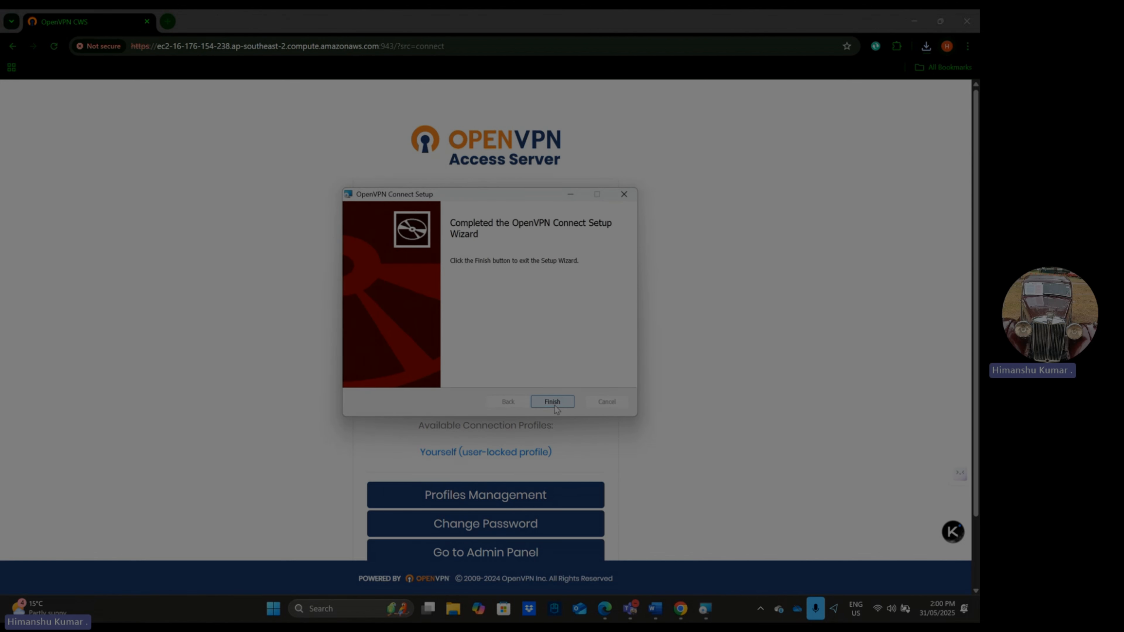
pyautogui.click(555, 404)
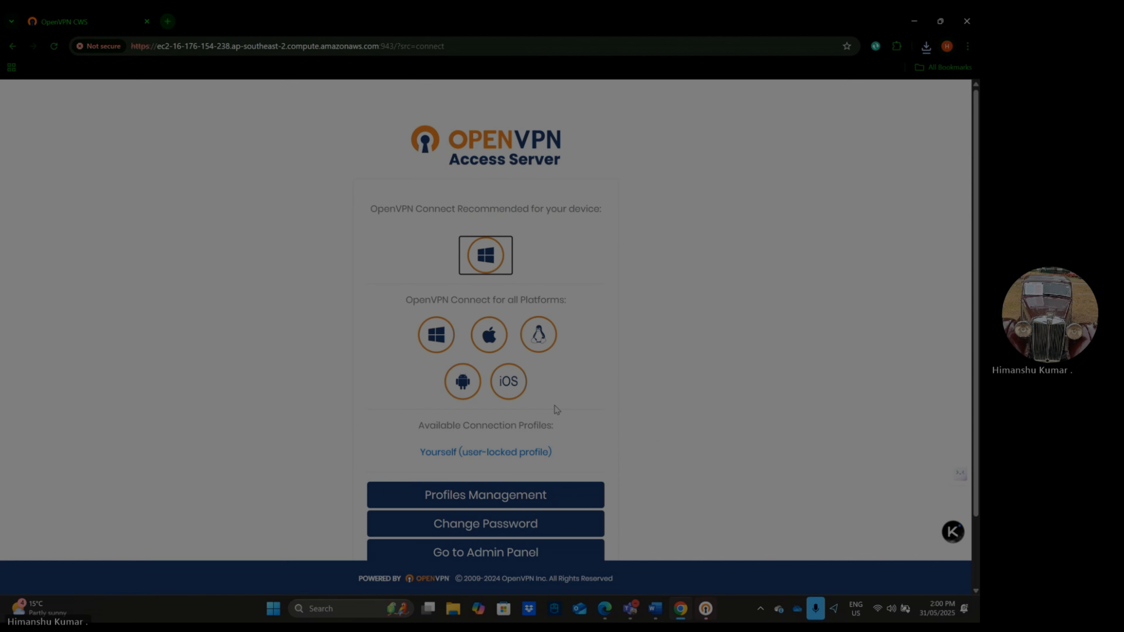
# - Switch to OpenVPN Connect and agree to its data collection, use and retention policy
pyautogui.click(705, 615)
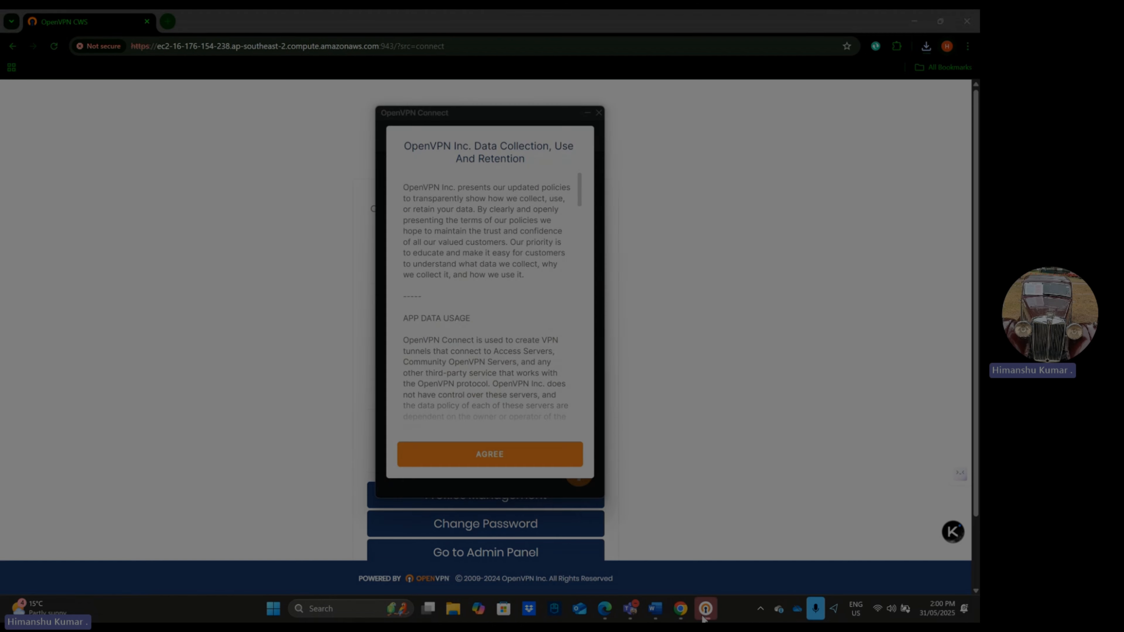
pyautogui.click(525, 464)
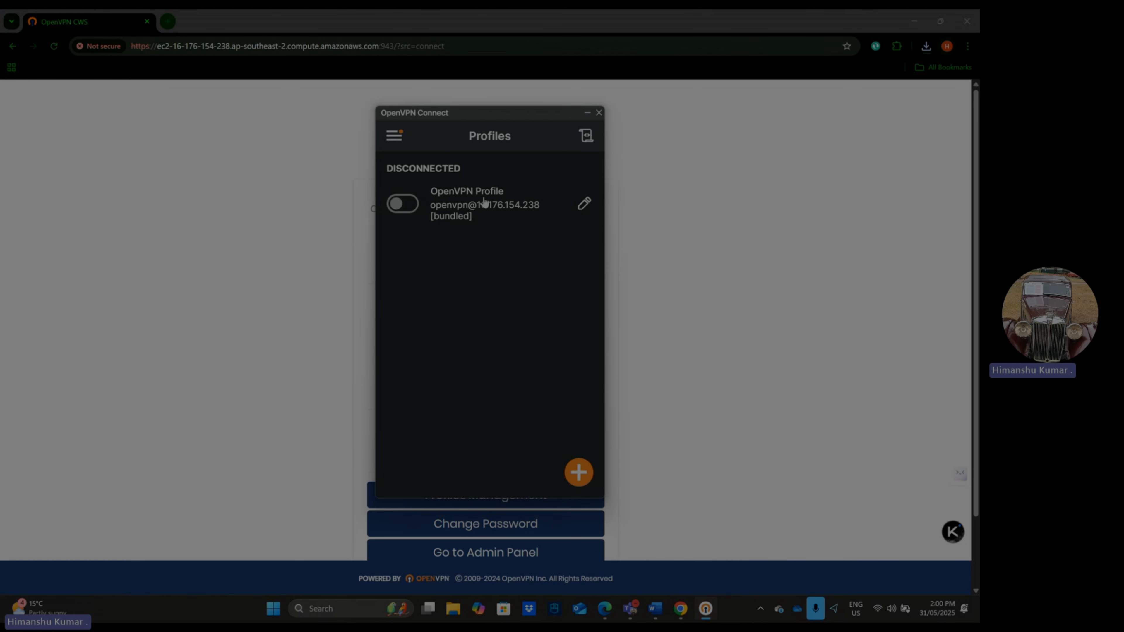
pyautogui.click(395, 139)
pyautogui.click(549, 250)
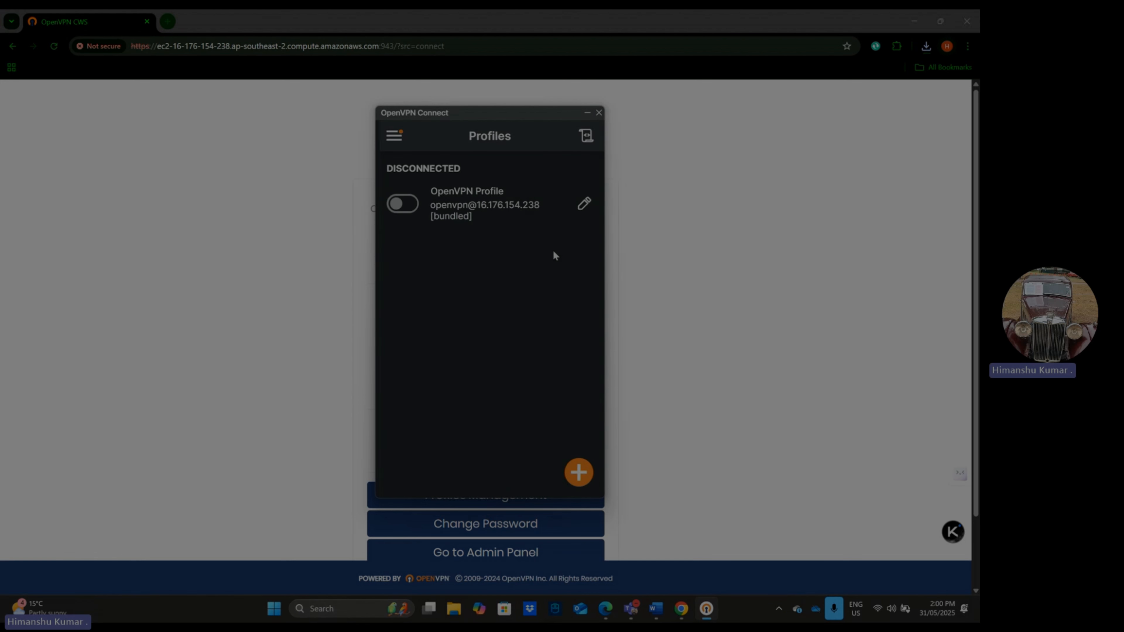
pyautogui.click(402, 204)
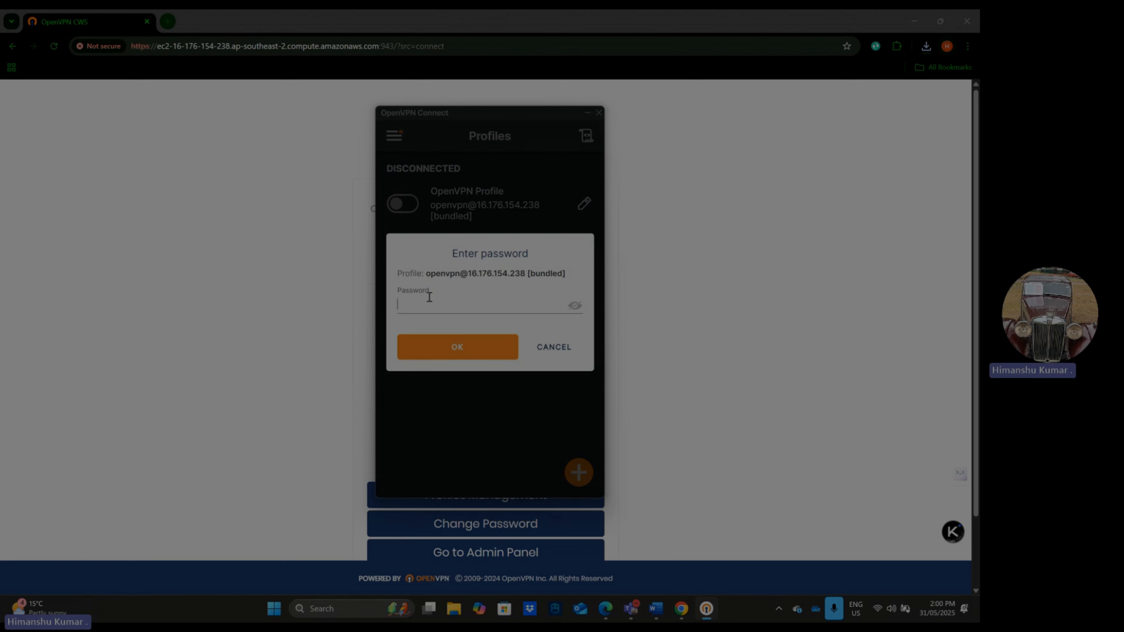
pyautogui.write('•••')
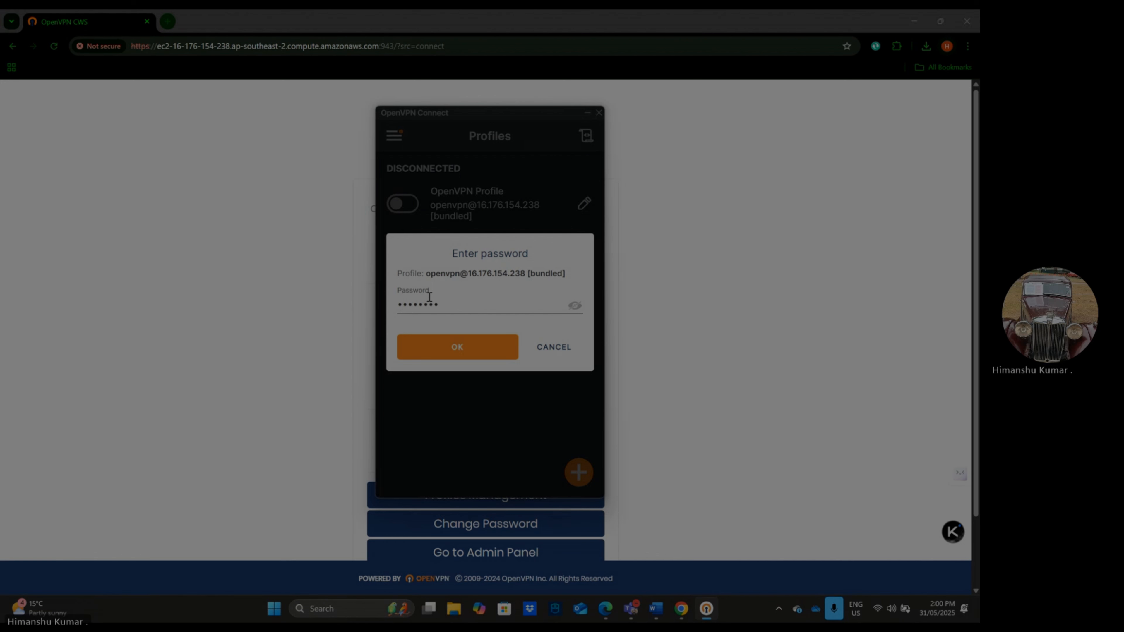
pyautogui.click(453, 348)
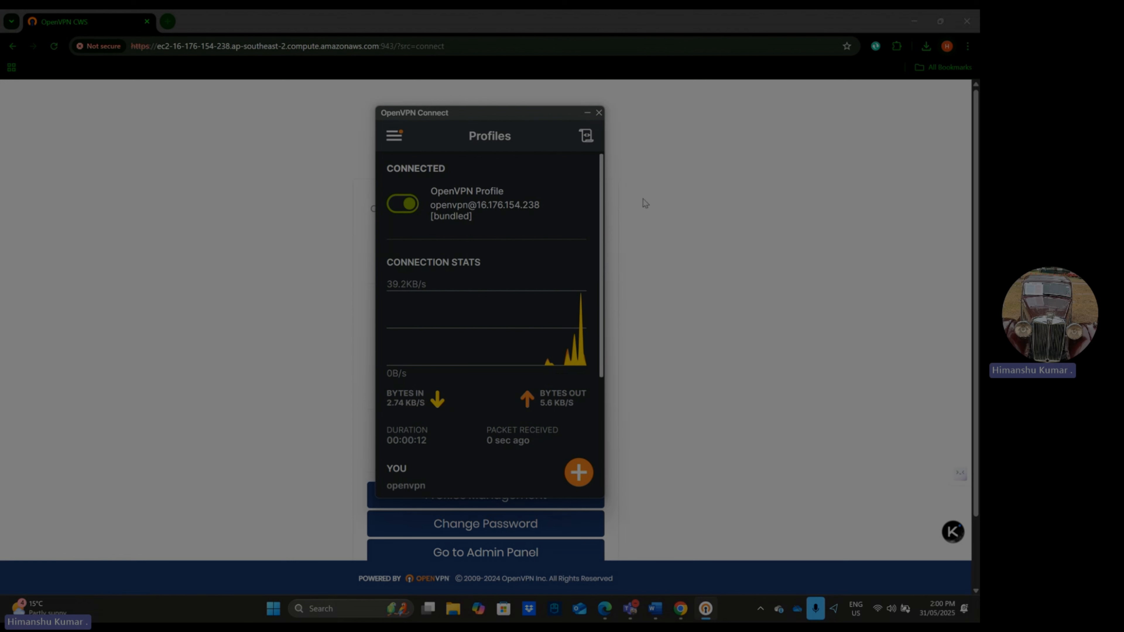
# - In Chrome, search for "what is my ip", open whatismyipaddress.com, and compare the public IP address with the profile in OpenVPN Connect
pyautogui.click(587, 116)
pyautogui.click(168, 21)
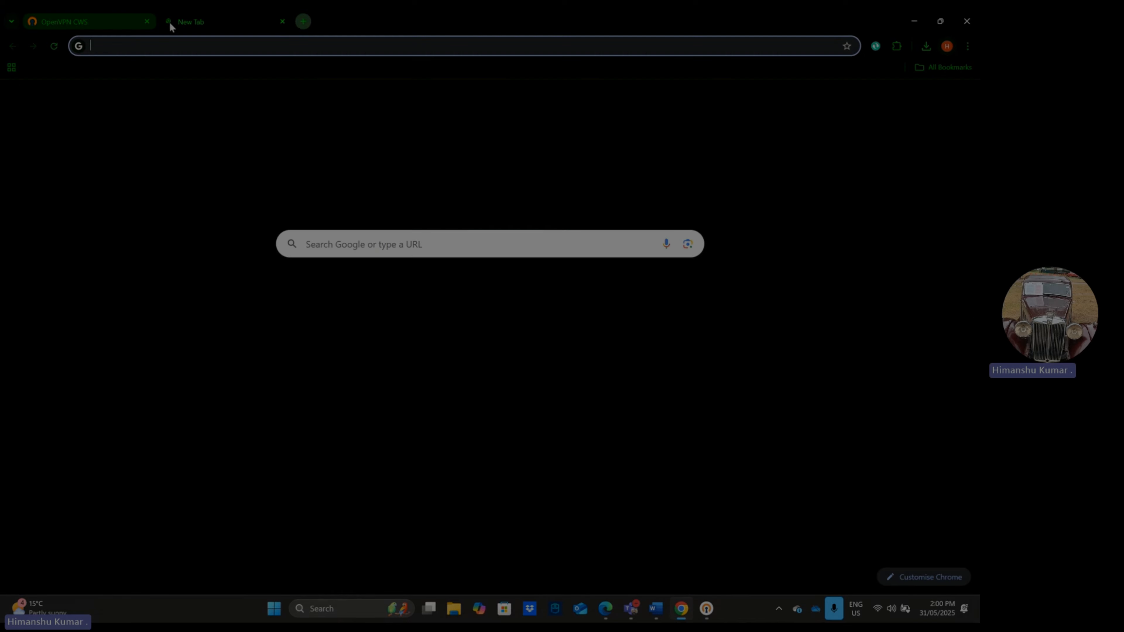
pyautogui.write('what is my ip')
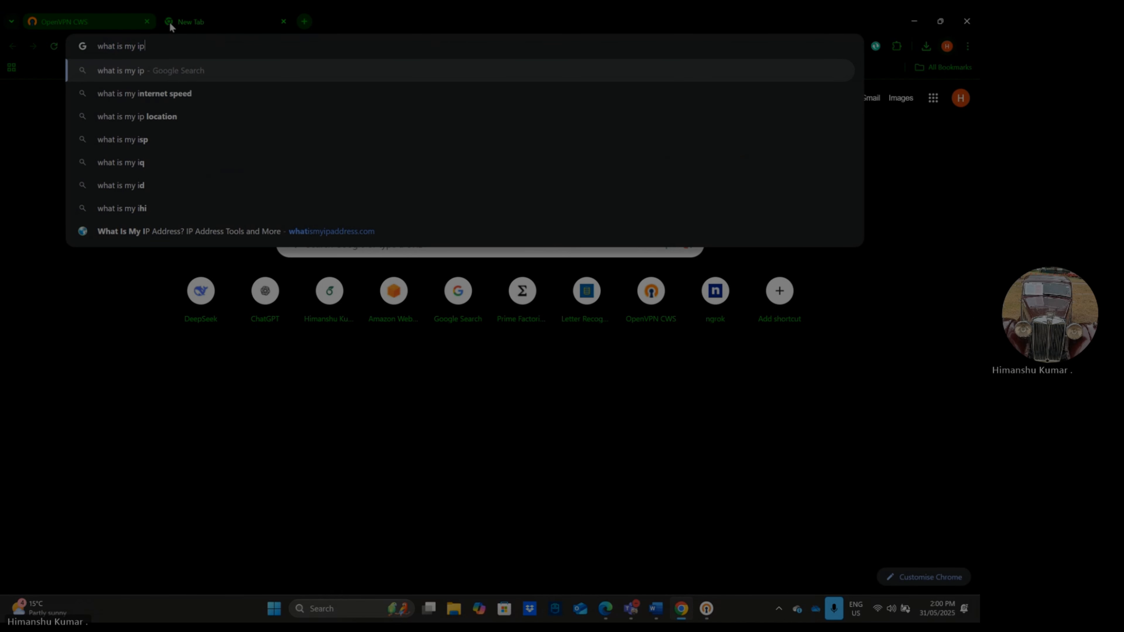
pyautogui.press('Return')
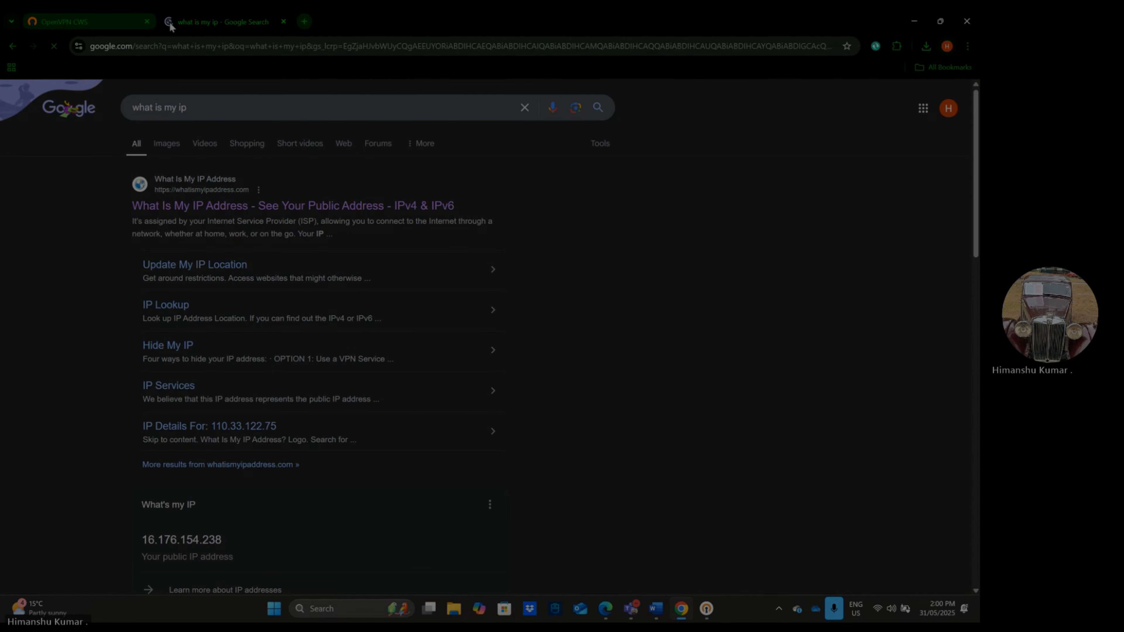
pyautogui.click(241, 190)
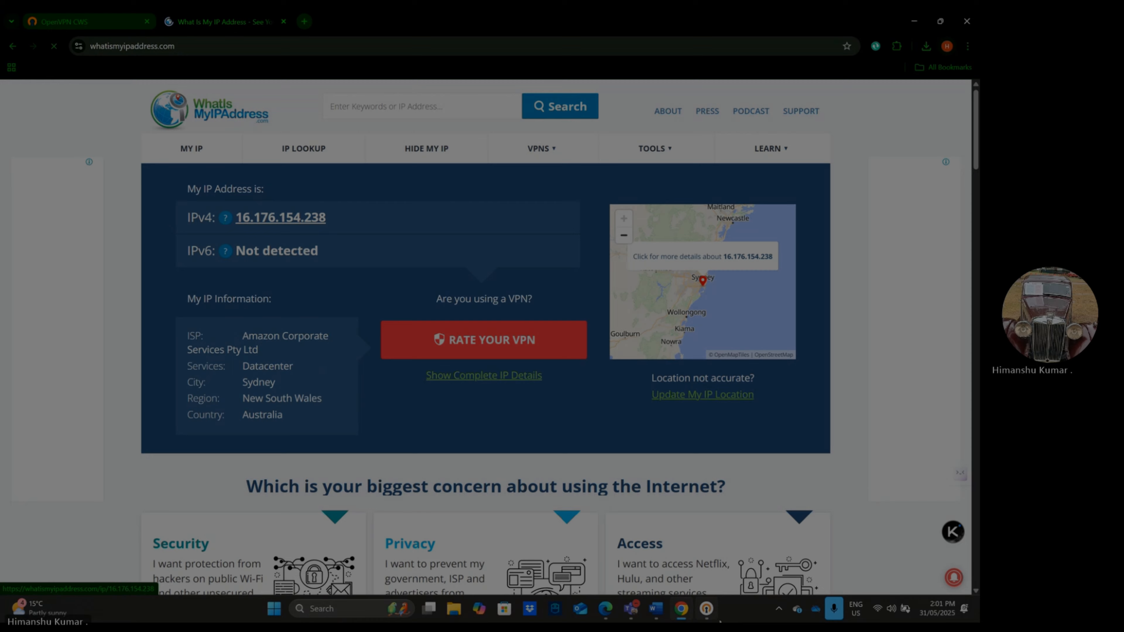
pyautogui.moveTo(706, 609)
pyautogui.click(707, 532)
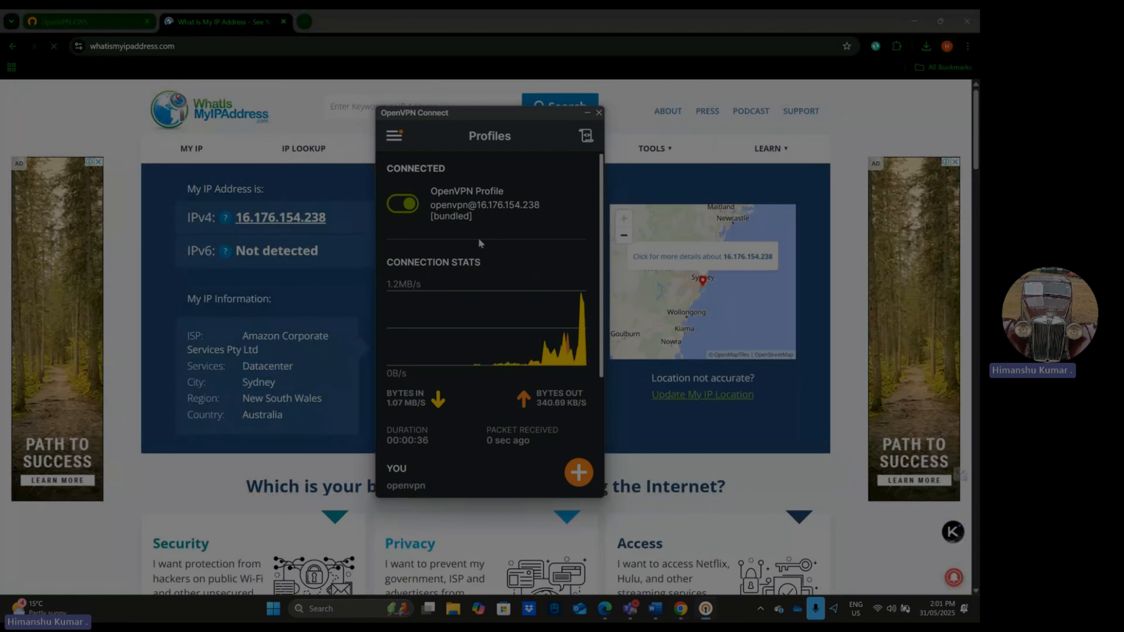